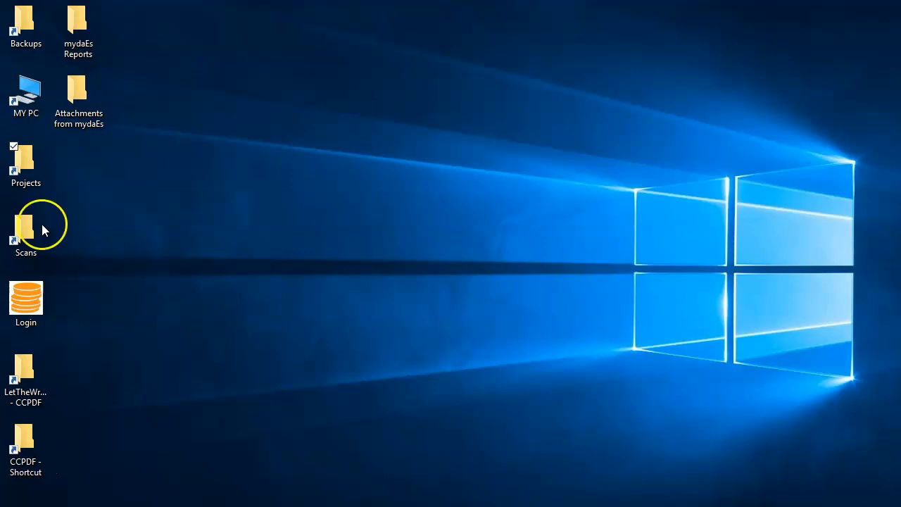
- Look through the Demo2 scans folder to examine its document subfolders, and put the folder window away
double_click(28, 238)
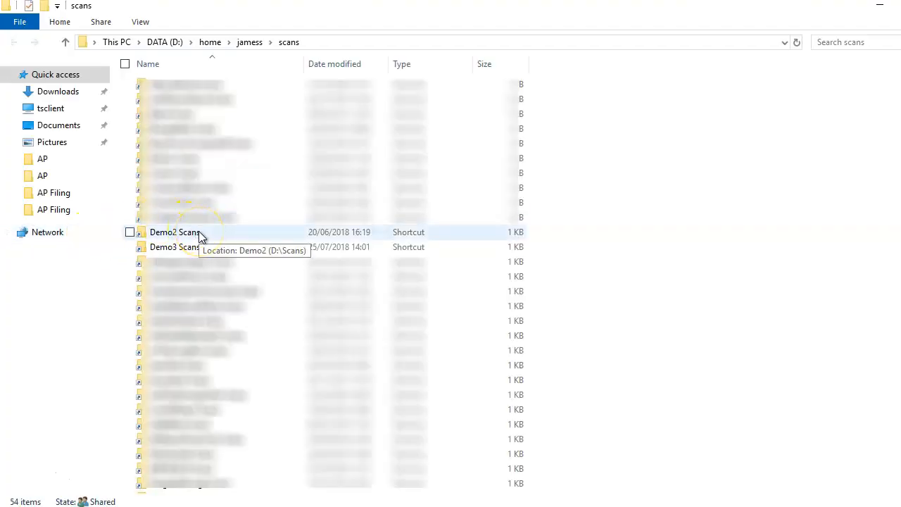
double_click(201, 235)
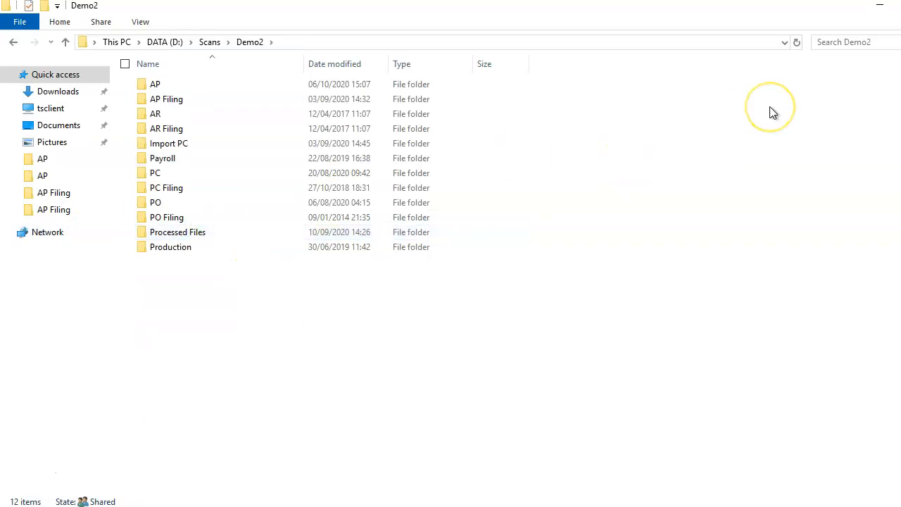
click(881, 8)
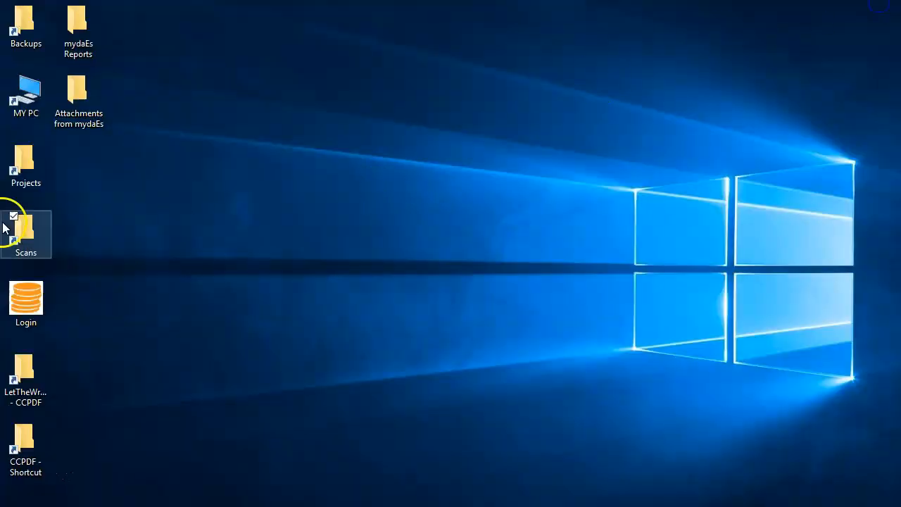
- Examine the currency codes, convertors and company names in the project's Currency setup, and close it
click(28, 161)
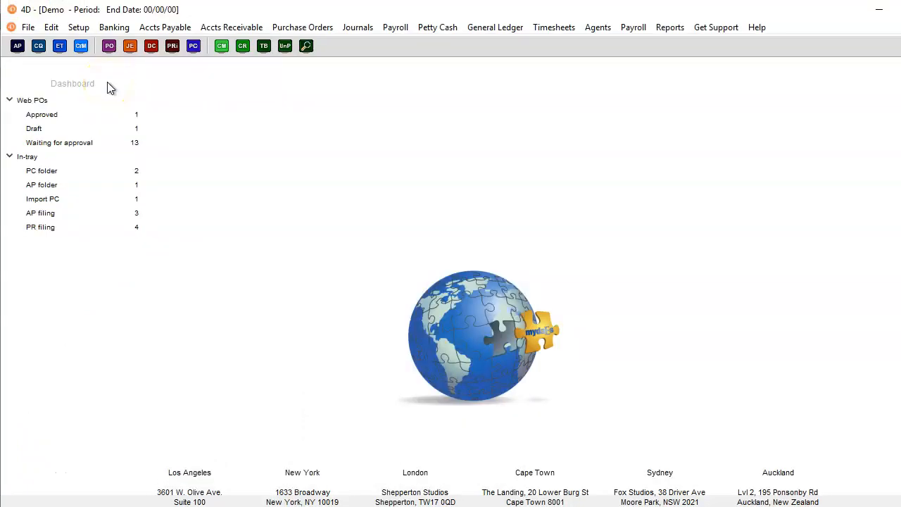
click(83, 28)
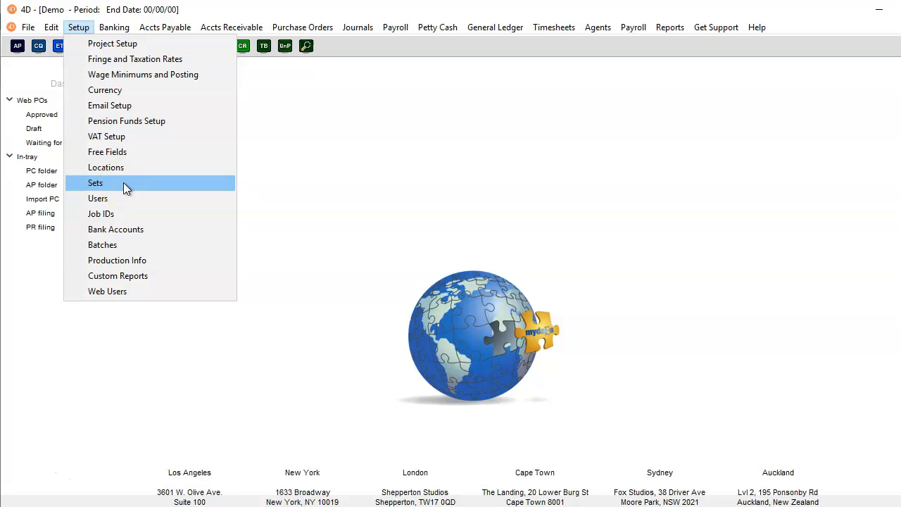
click(125, 91)
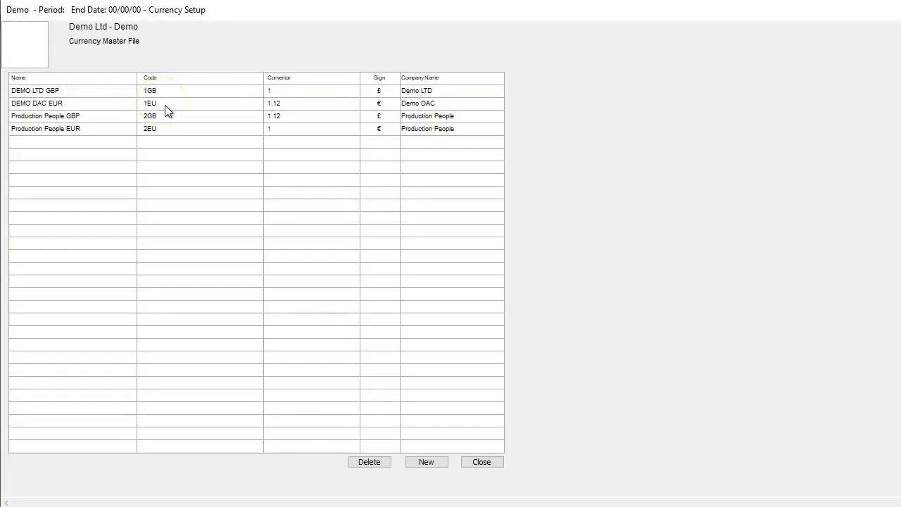
click(176, 96)
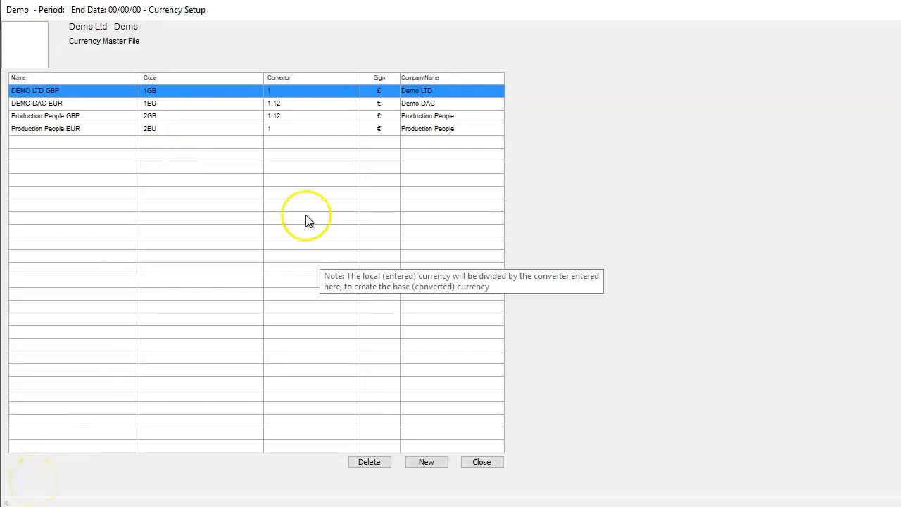
click(481, 462)
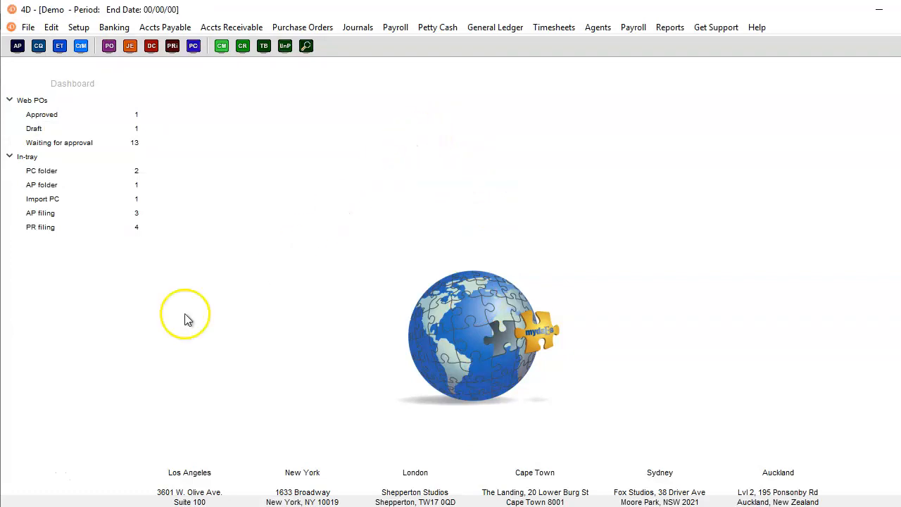
click(40, 473)
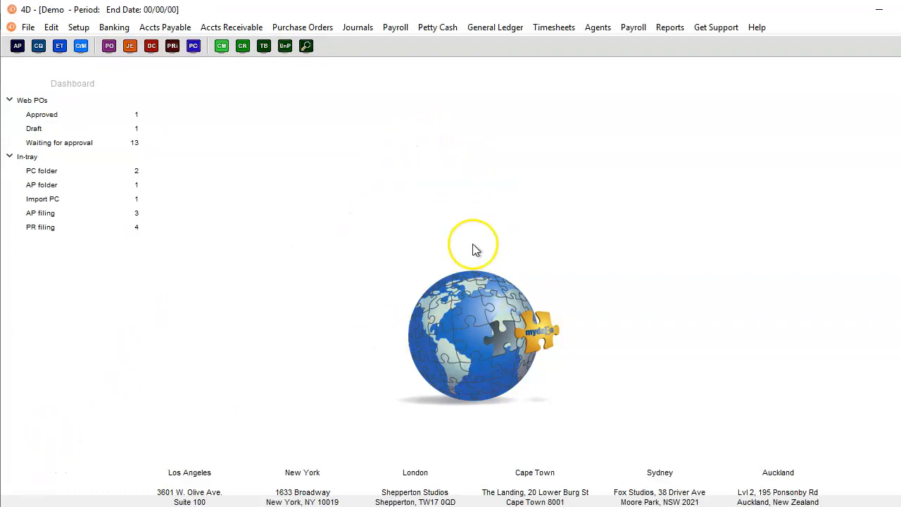
- Bring up the payroll master file and open the Production Co-ordinator's crew record
click(633, 28)
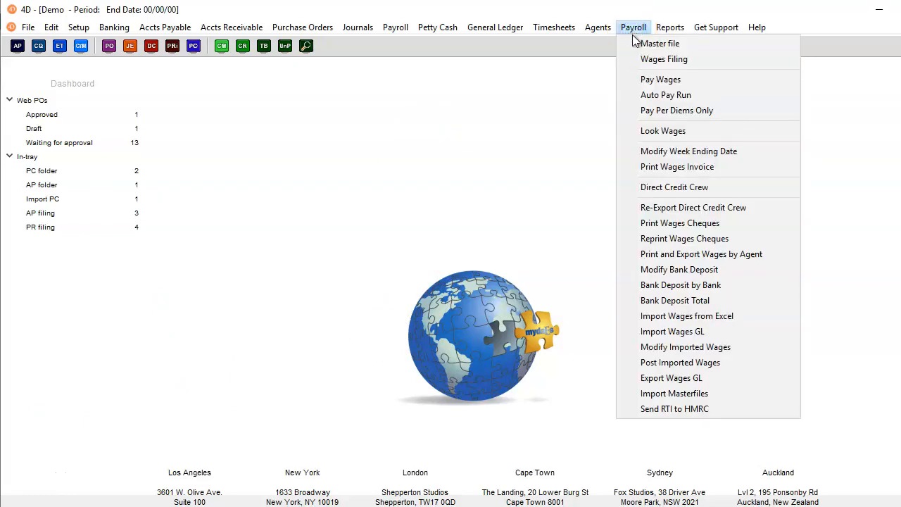
click(632, 41)
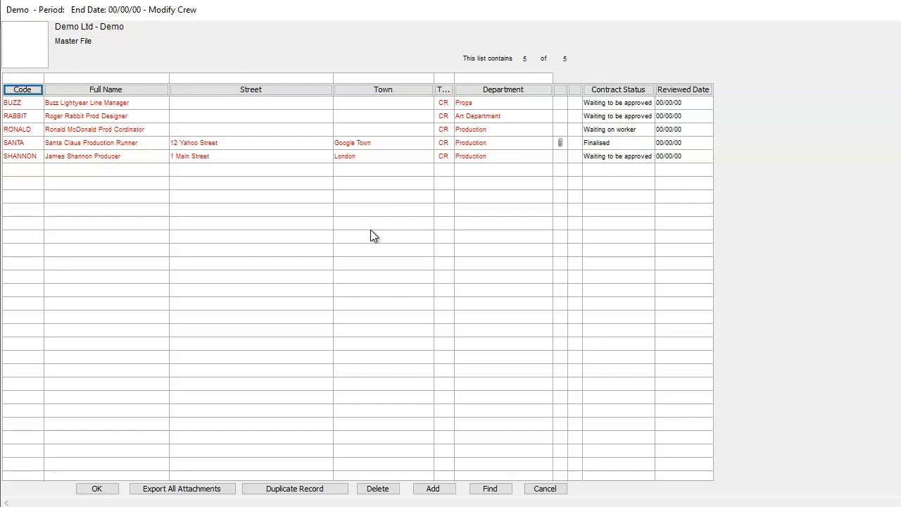
click(24, 469)
double_click(280, 131)
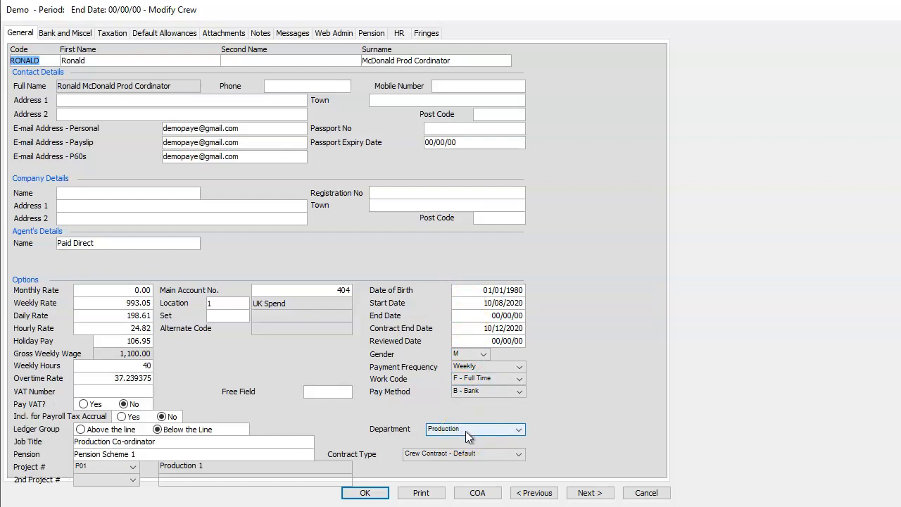
- Review the crew record's taxation details and web administration settings, including the options for which POs the worker can see online
click(73, 34)
click(114, 35)
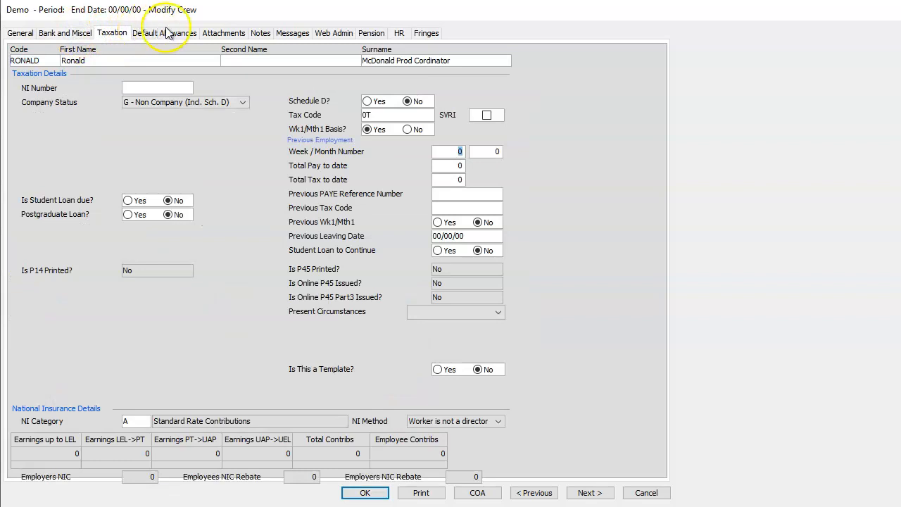
click(333, 35)
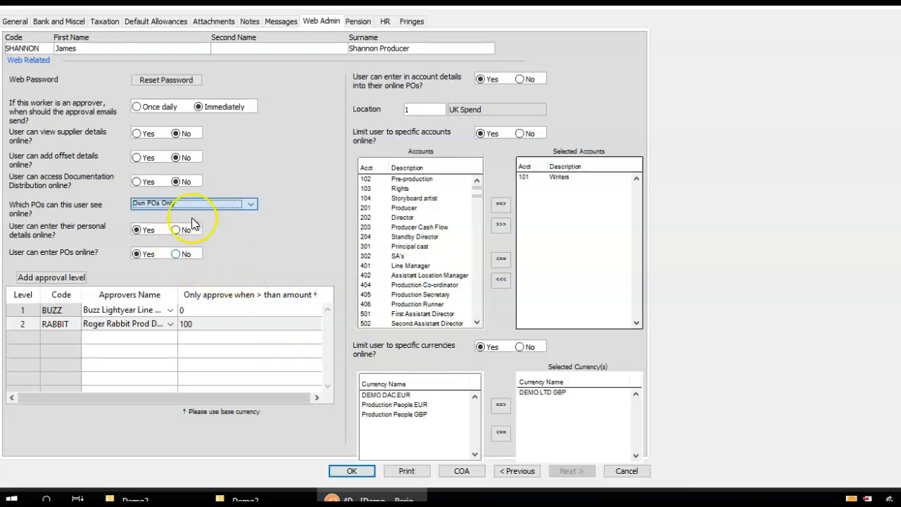
click(208, 203)
click(208, 202)
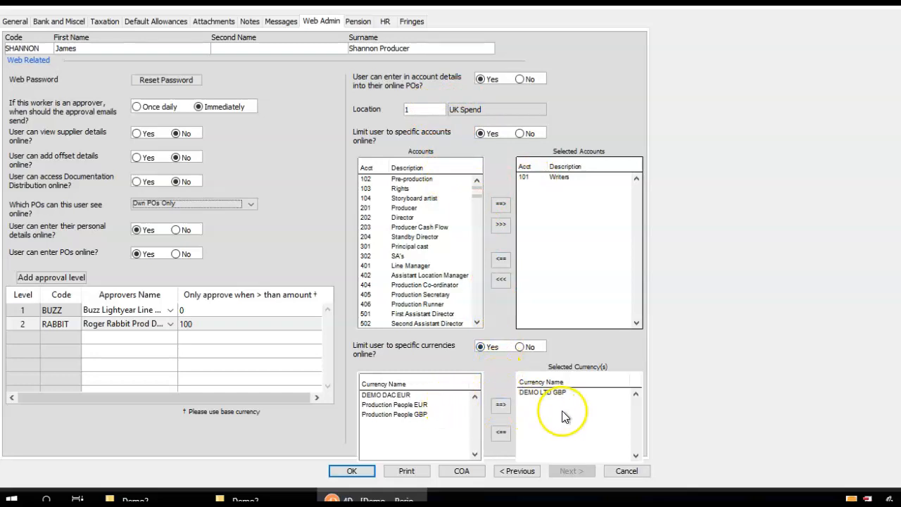
- Save the producer's crew record, accepting the alert, and send the producer the starter email
click(357, 472)
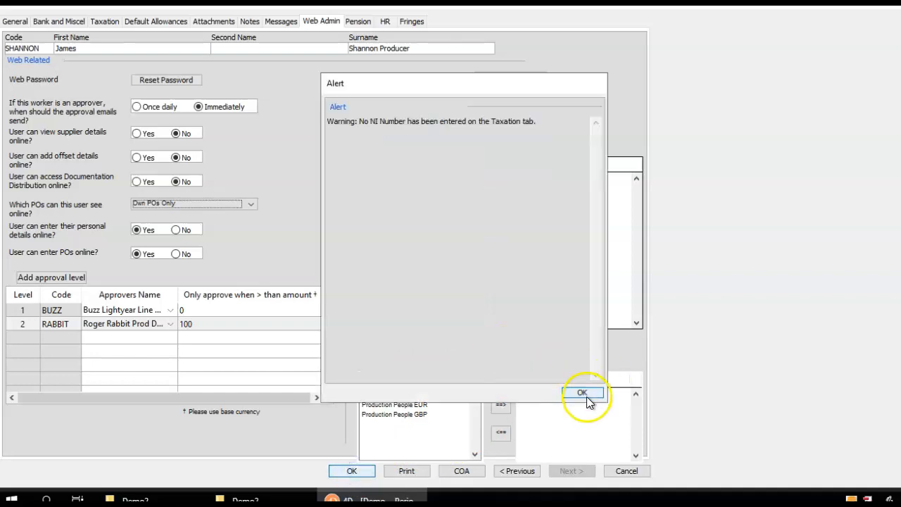
click(587, 397)
right_click(291, 145)
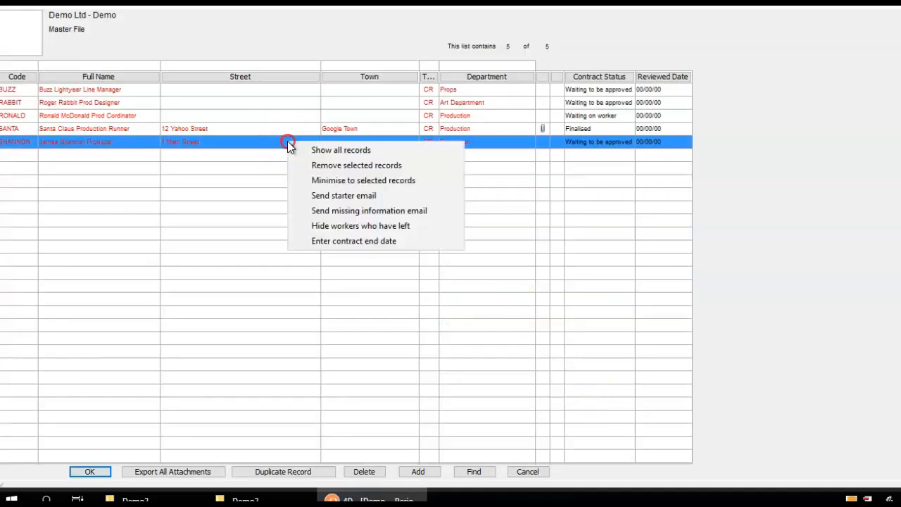
click(301, 198)
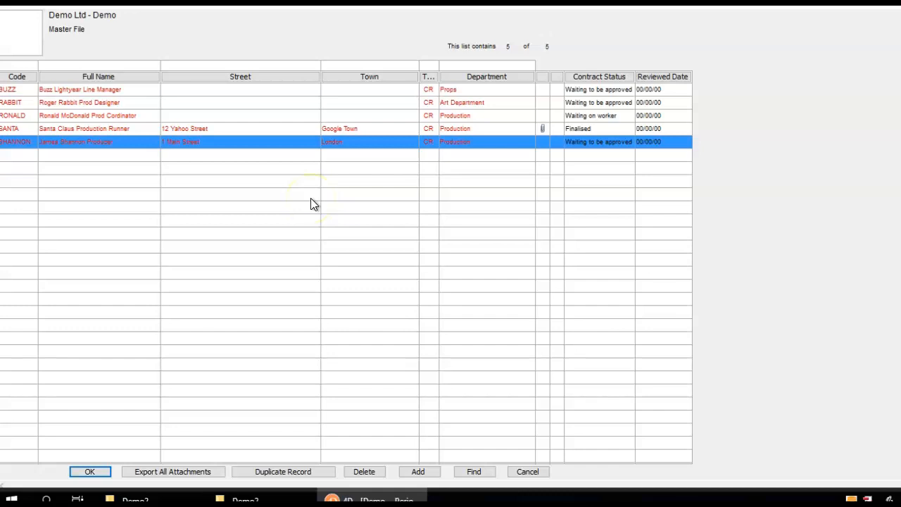
- Switch to Outlook in the browser and read the Demo Welcome email, including its portal link and login details
click(79, 425)
click(346, 180)
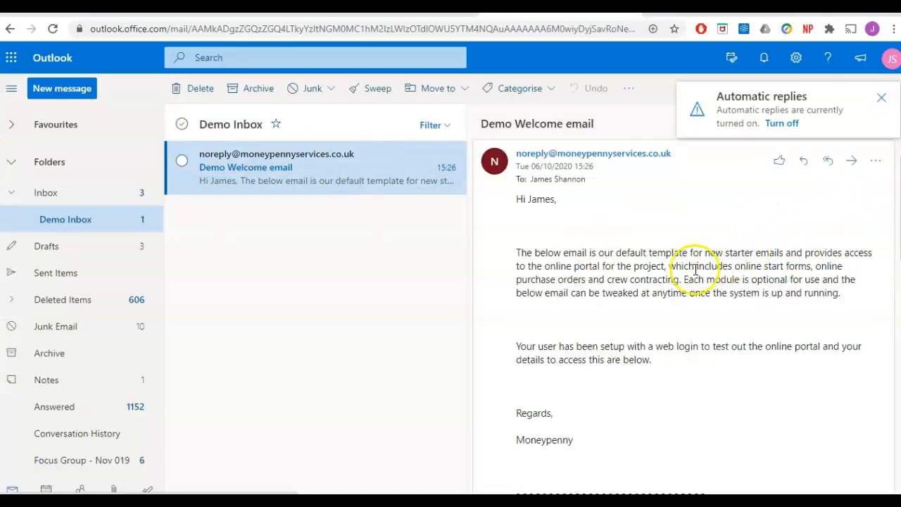
scroll(693, 271, down, 2)
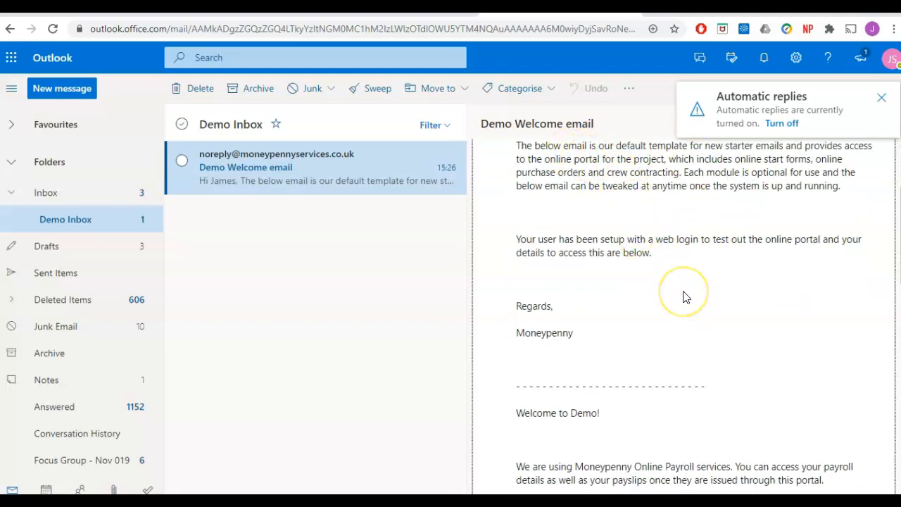
scroll(682, 296, down, 2)
scroll(683, 296, down, 2)
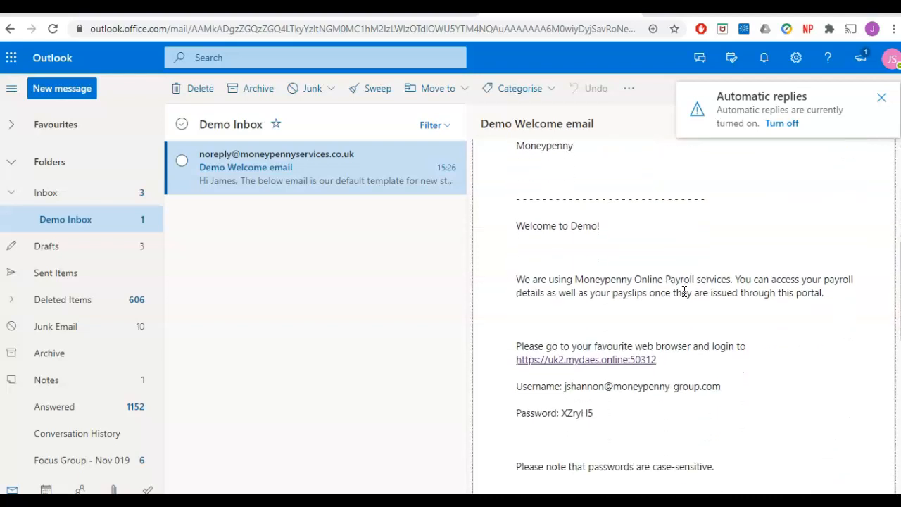
scroll(682, 296, down, 1)
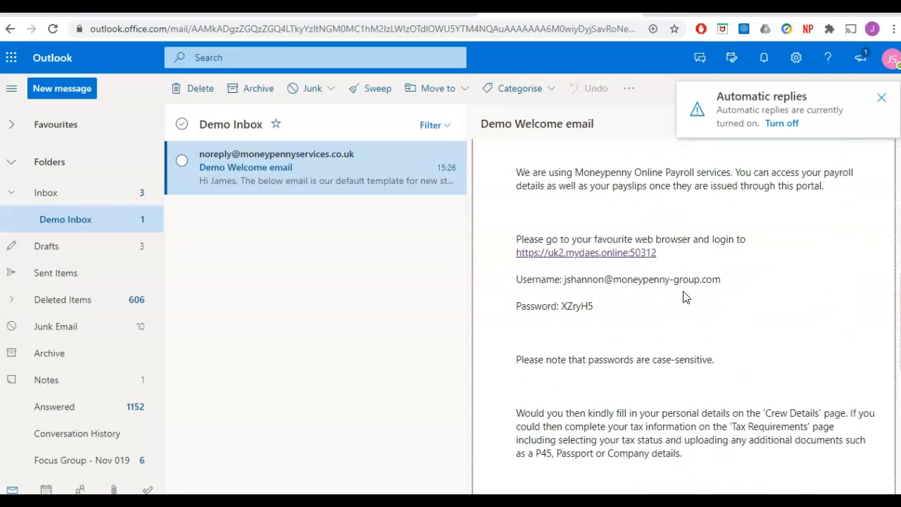
scroll(682, 297, down, 1)
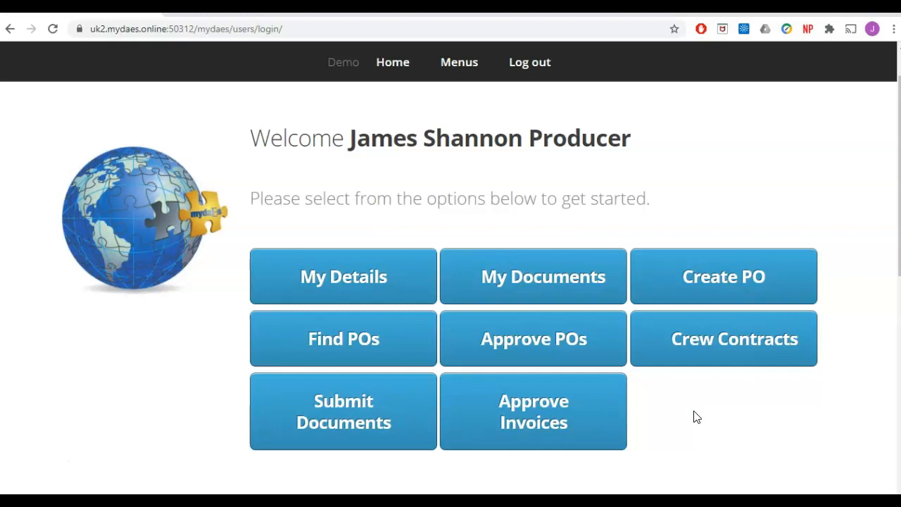
- Open My Details in the web portal and examine the start form from the general details to the tax statements and student loans
click(358, 275)
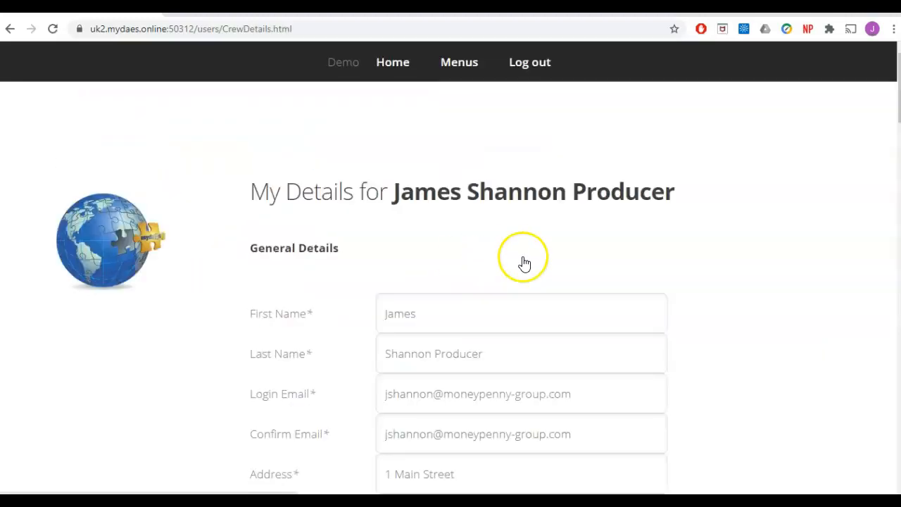
scroll(772, 234, down, 3)
scroll(772, 233, down, 3)
scroll(772, 234, down, 3)
scroll(772, 233, down, 4)
scroll(772, 234, down, 4)
scroll(772, 234, down, 8)
scroll(772, 234, down, 5)
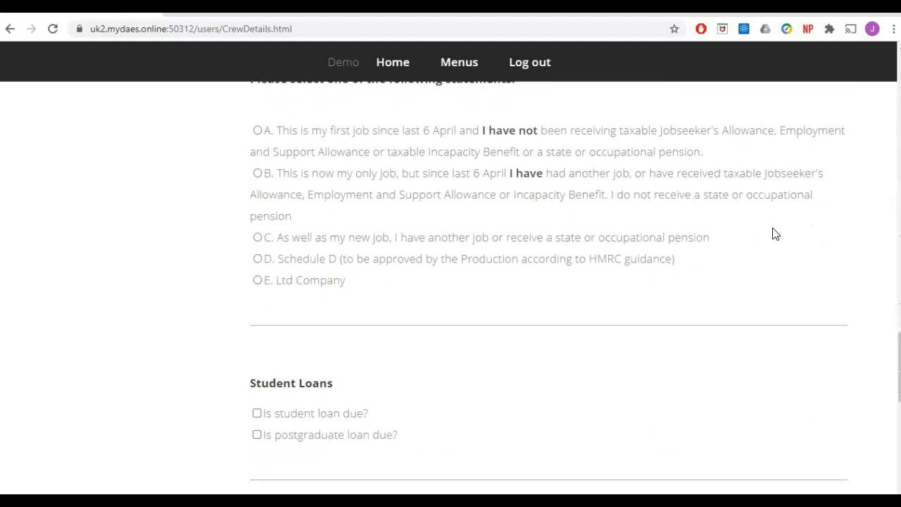
scroll(772, 234, down, 3)
- Submit the My Details form, draw a signature in the signature box and submit it
click(480, 341)
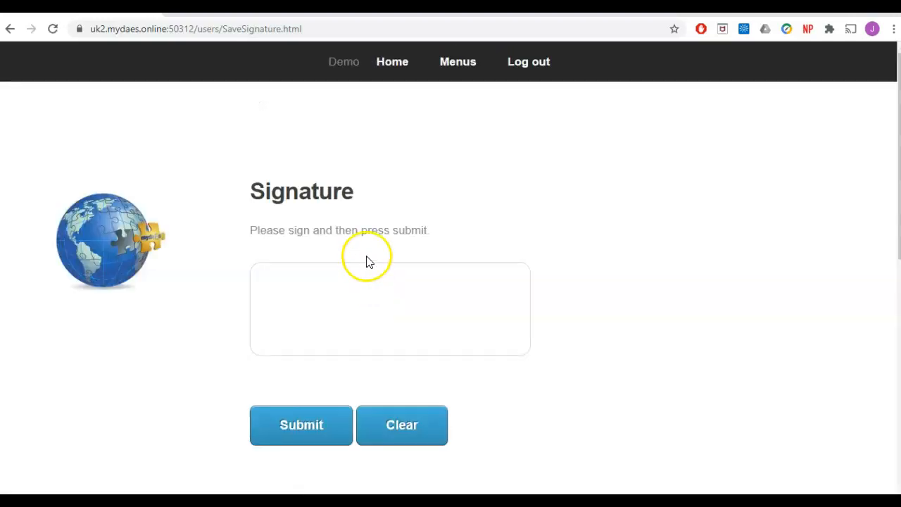
mouse_move(317, 319)
mouse_down()
mouse_move(351, 328)
mouse_move(372, 292)
mouse_move(358, 335)
mouse_up()
click(311, 422)
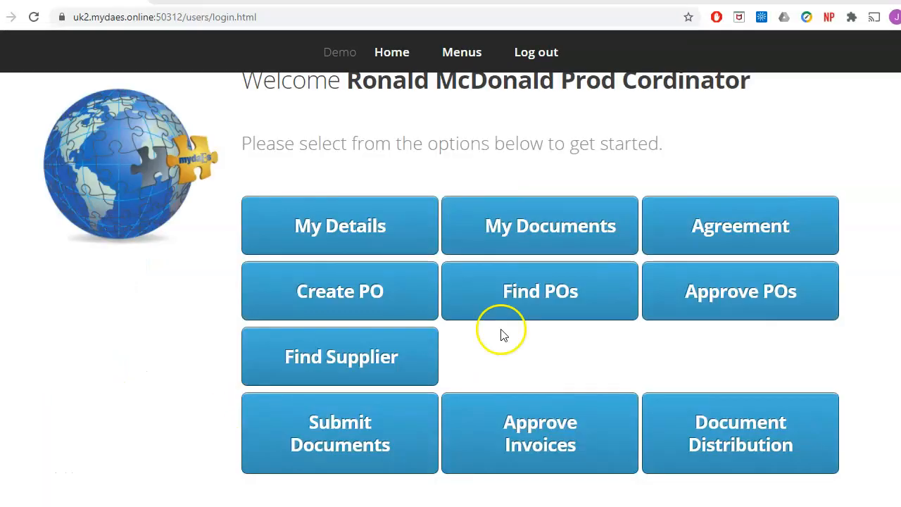
- Start a new purchase order from the co-ordinator's portal with Video Vehicles as the creditor
click(390, 292)
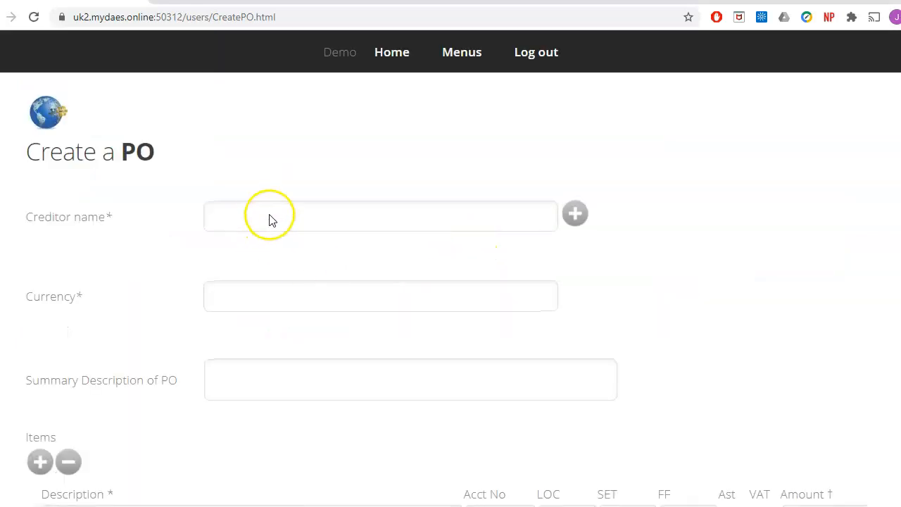
click(276, 216)
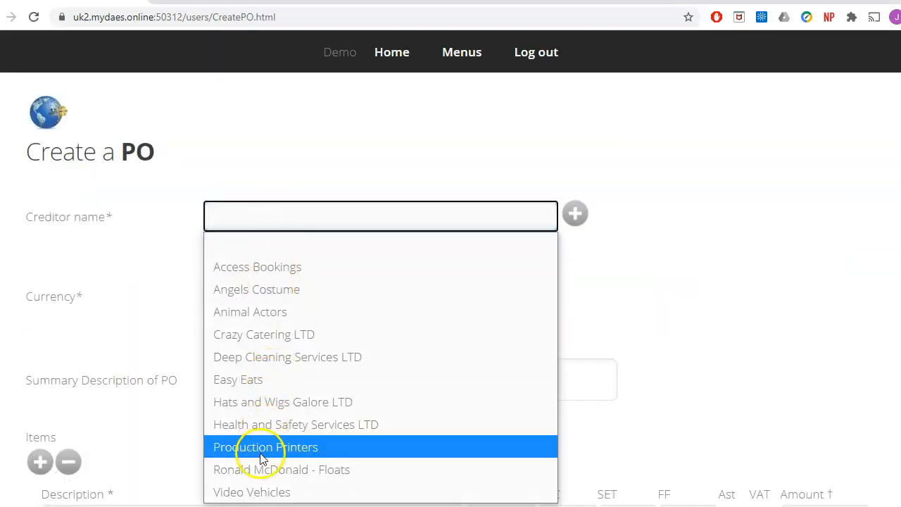
click(255, 491)
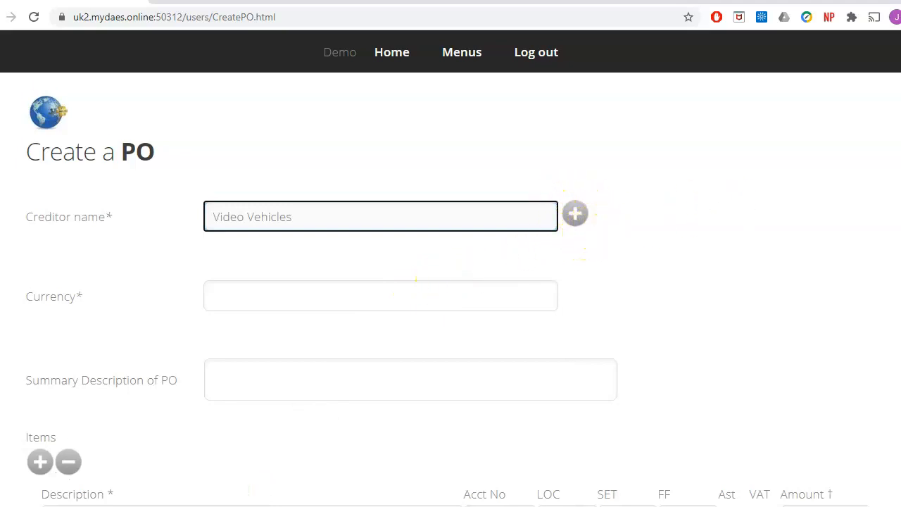
- Set the purchase order's currency to DEMO LTD GBP and its summary description to "BAse securtity"
scroll(868, 133, down, 2)
click(388, 169)
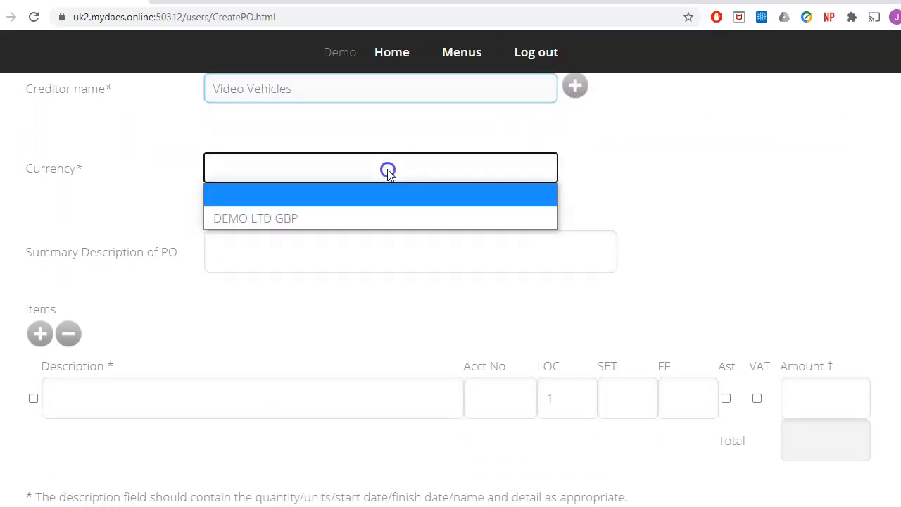
click(343, 217)
click(310, 250)
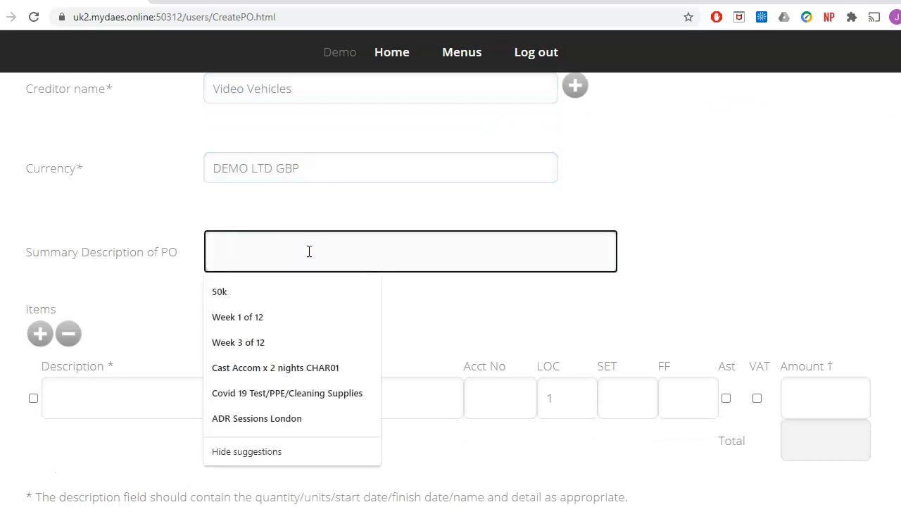
text(BAse securtity)
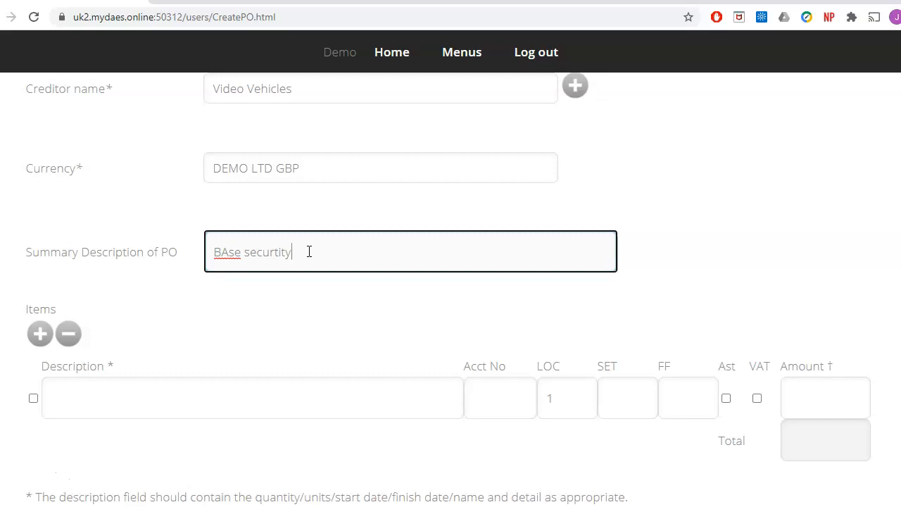
- Fill in the purchase order's first item line with the description "security", account 101 - Writers and the amount 100.00
click(189, 404)
text(securi)
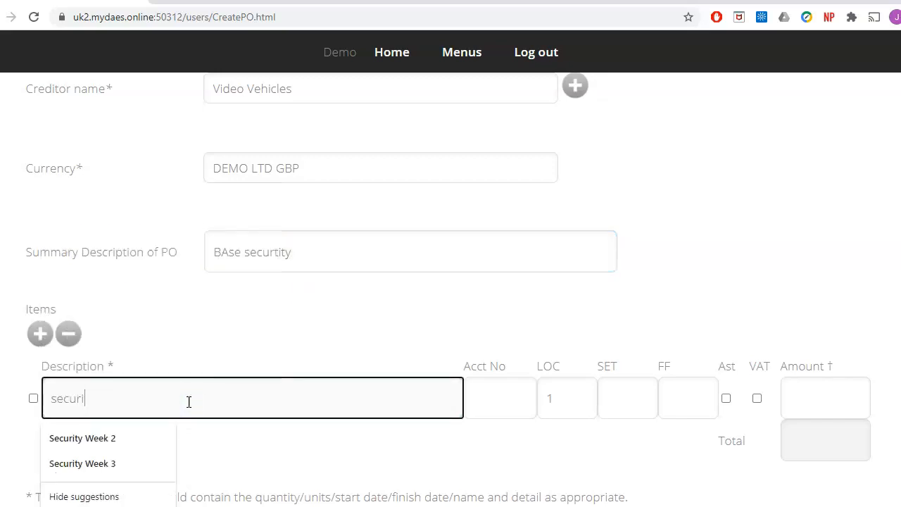
text(ty)
key(Tab)
text(101)
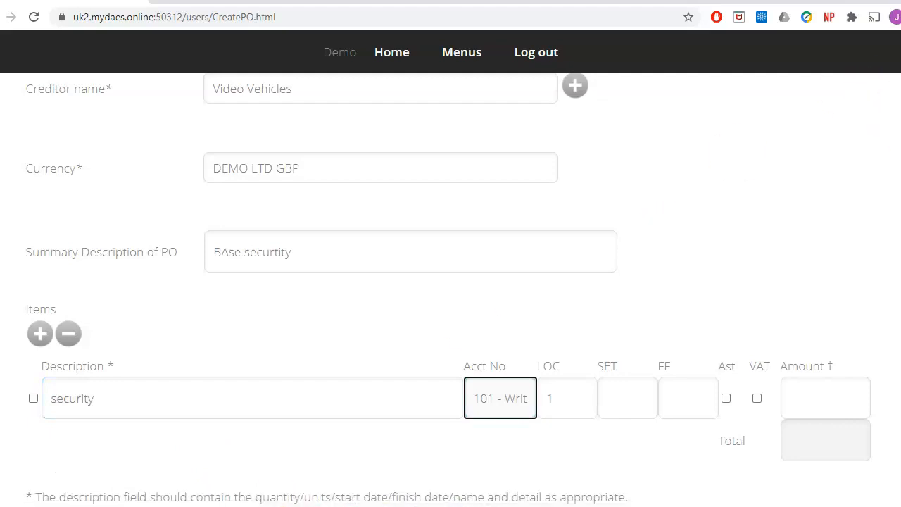
scroll(893, 124, down, 2)
scroll(448, 287, down, 1)
click(475, 210)
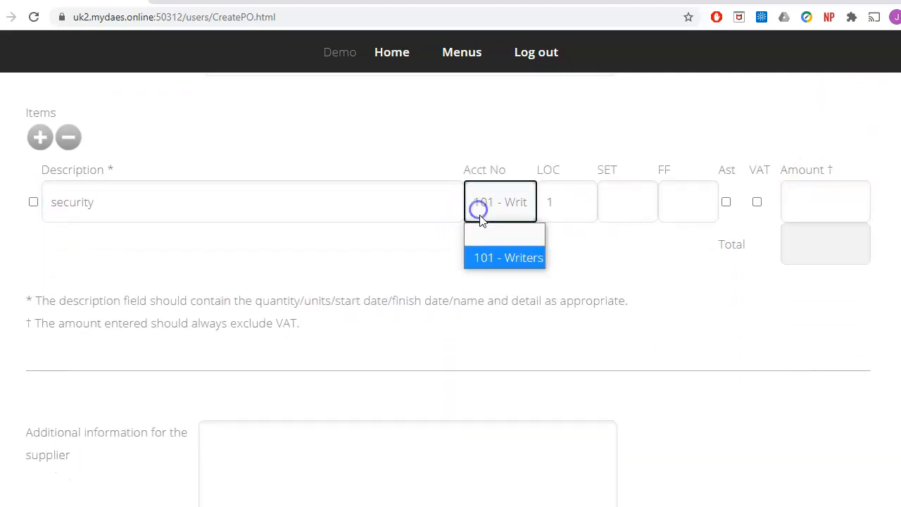
click(486, 258)
click(808, 200)
text(10000)
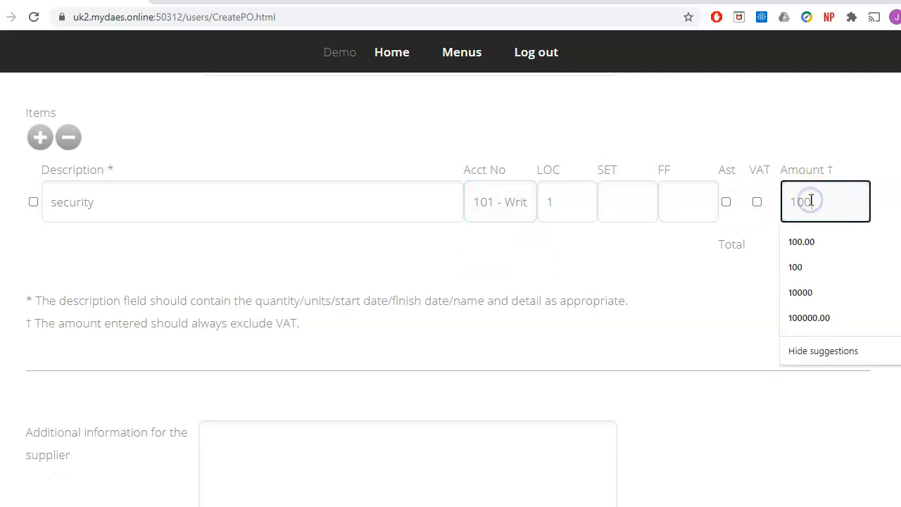
- Enter "Only have access to writers code" as the additional information for the approver
scroll(888, 200, down, 2)
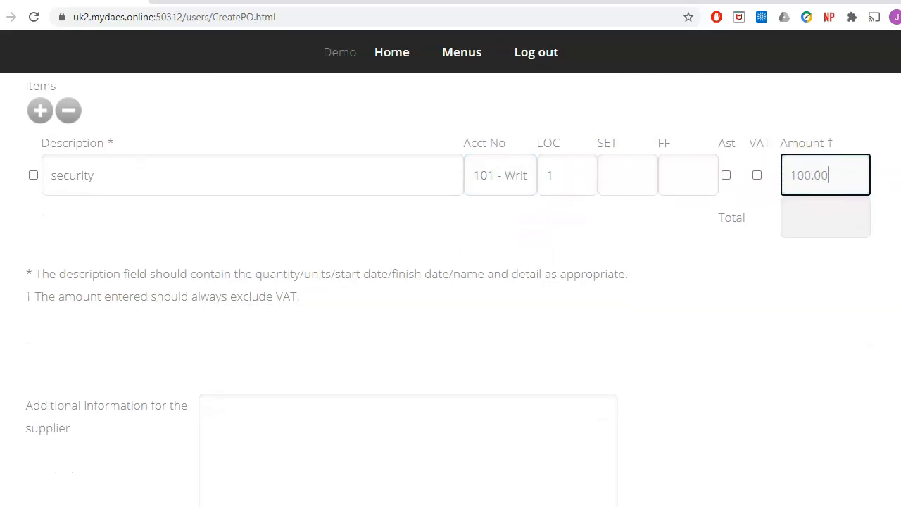
scroll(450, 281, down, 2)
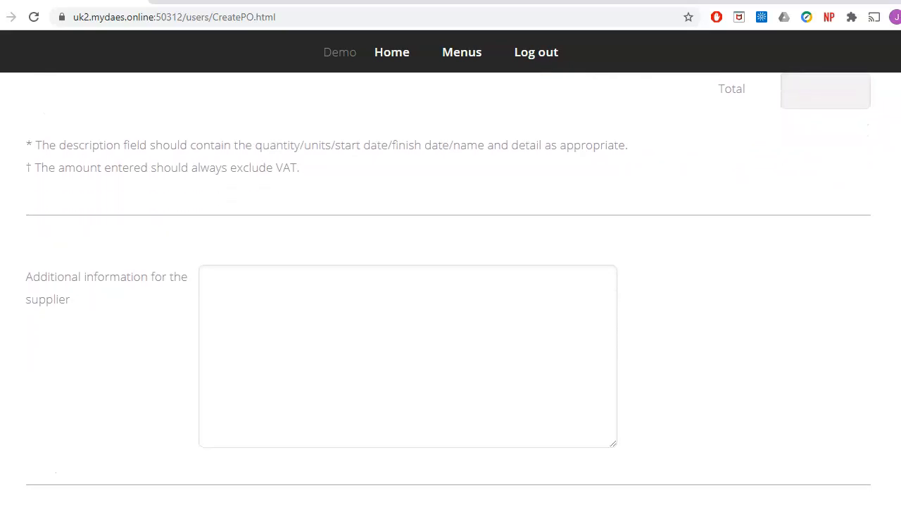
scroll(451, 281, down, 3)
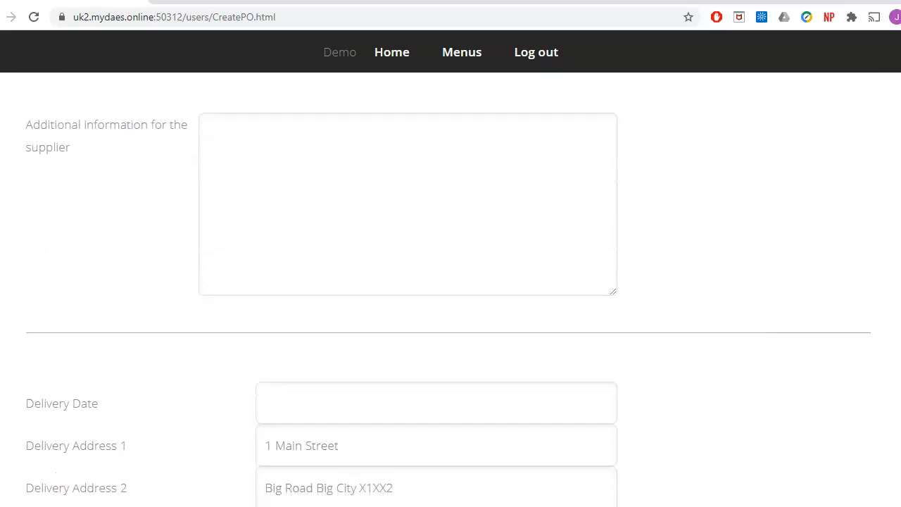
scroll(548, 301, down, 4)
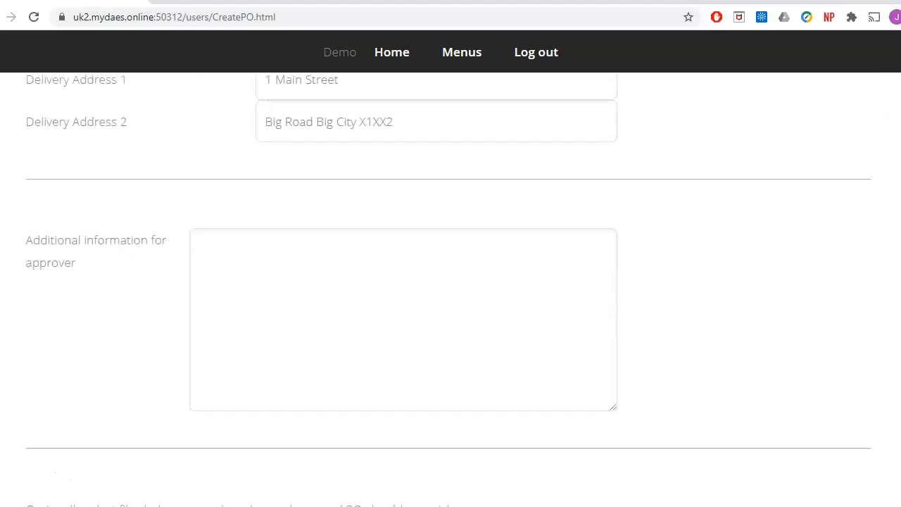
click(374, 266)
text(Only have access to writers code)
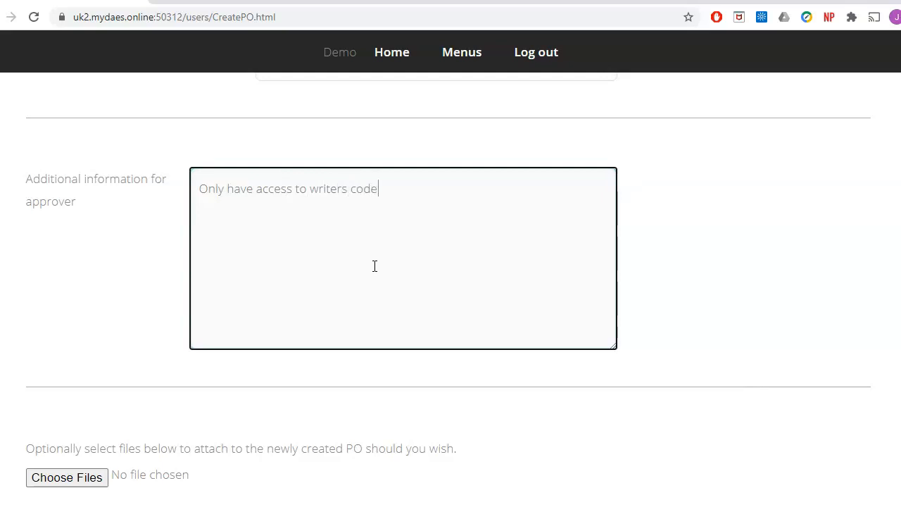
click(432, 306)
- Submit the purchase order for approval without attaching any files
scroll(432, 305, down, 2)
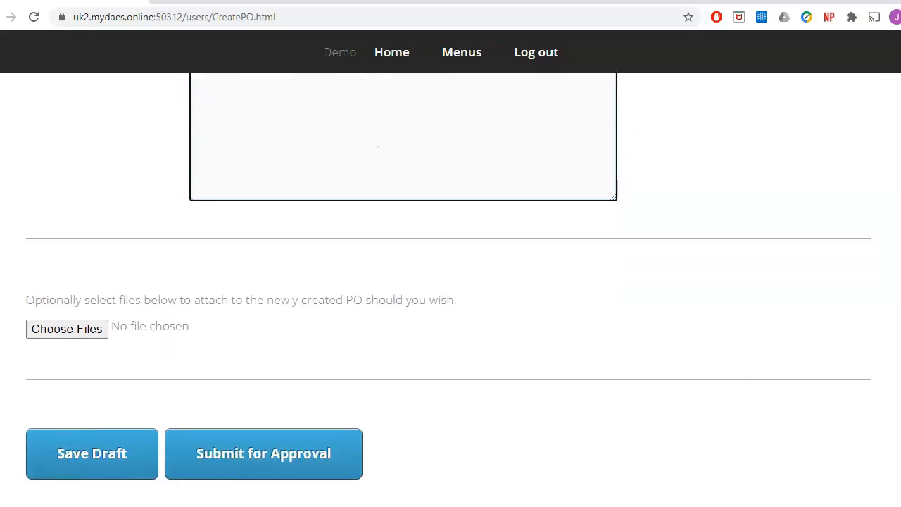
scroll(450, 308, down, 1)
click(287, 369)
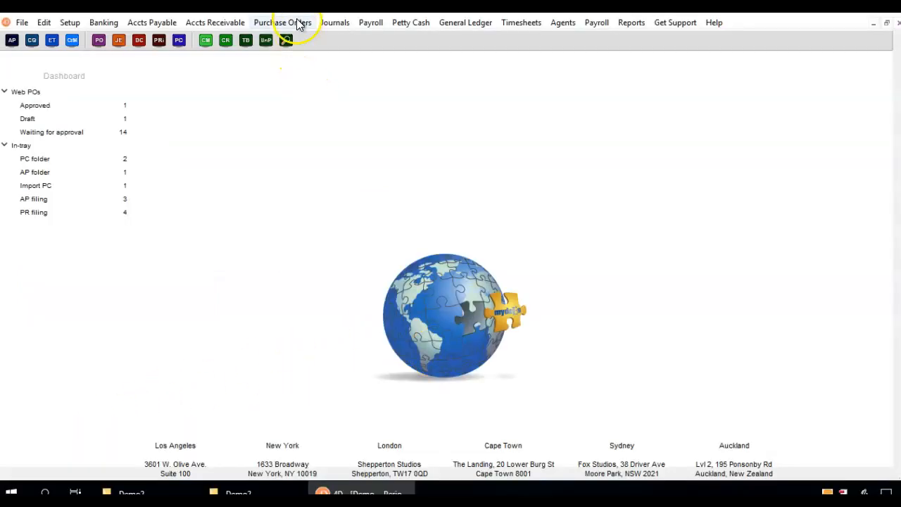
- In the mydaEs desktop program, list the web-entered purchase orders and open the Access Bookings order marked Missing Information for editing
click(295, 22)
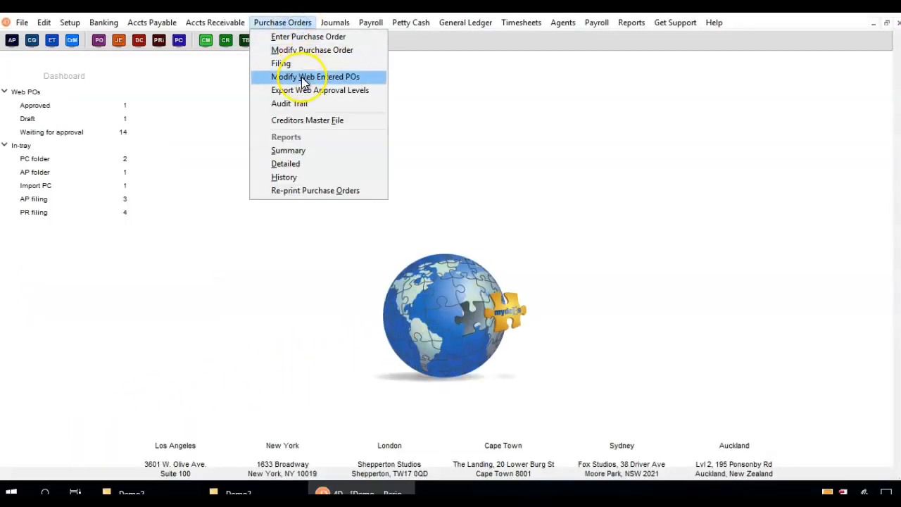
click(310, 76)
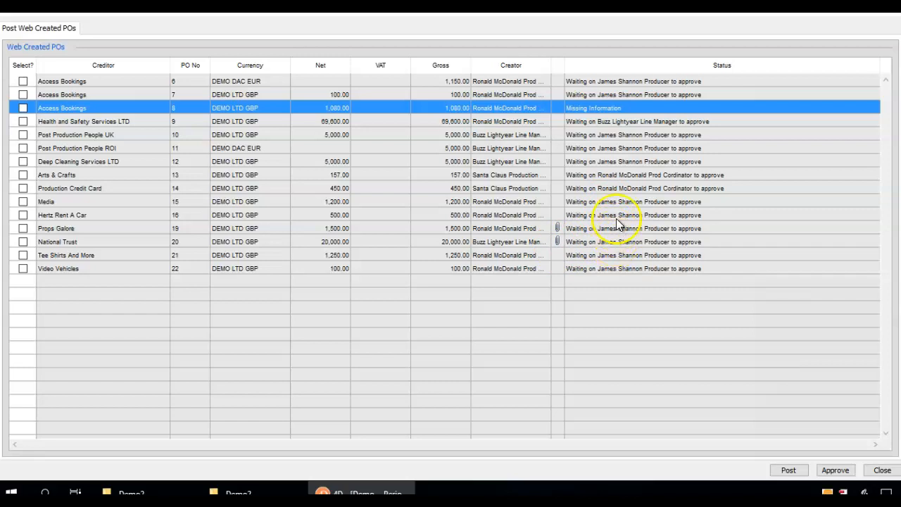
double_click(604, 107)
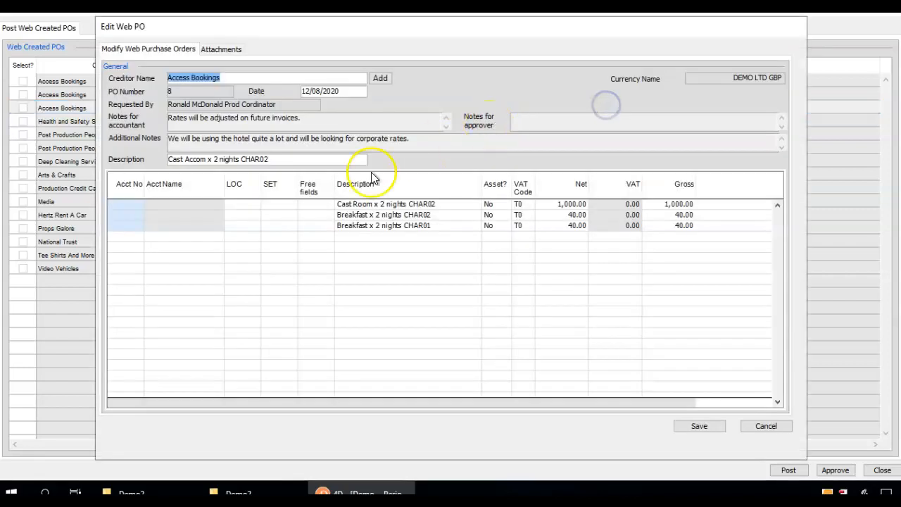
- Assign account 101 (Writers) and LOC 1 to the Cast Room and Breakfast CHAR02 lines of the purchase order
click(134, 204)
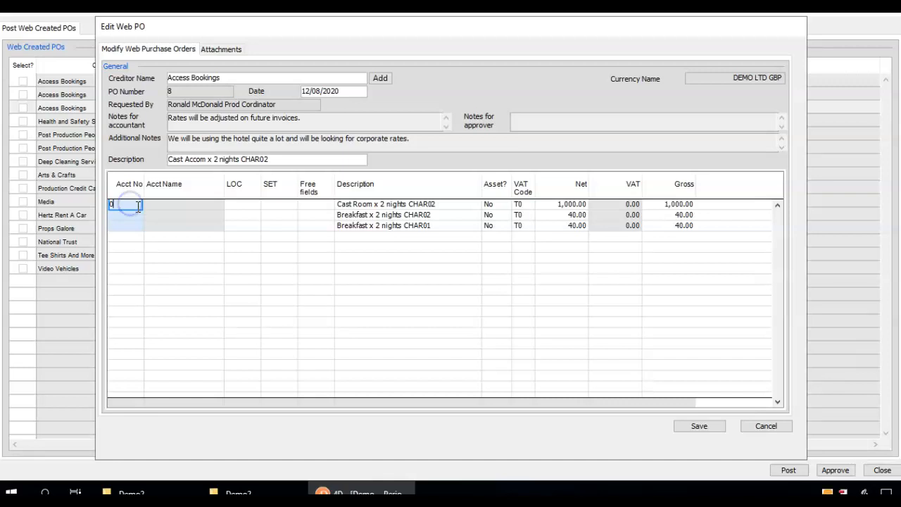
key(Tab)
text(1)
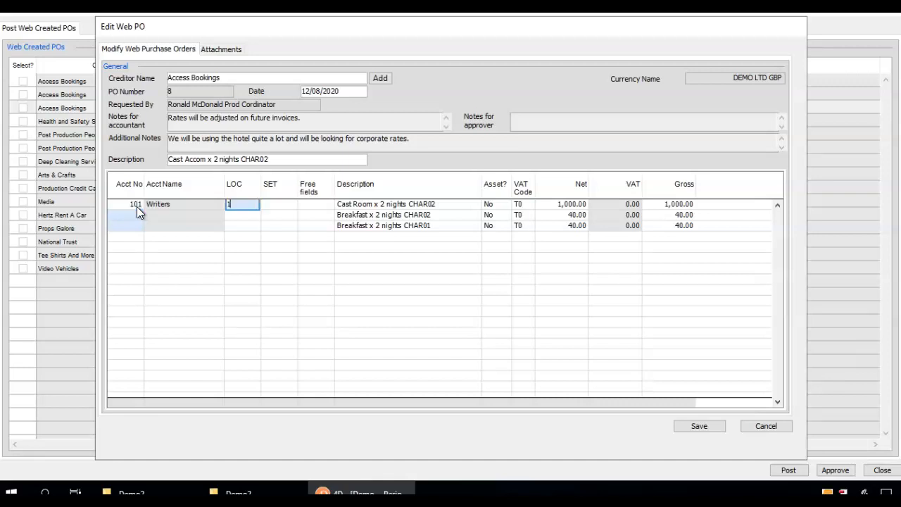
key(Tab)
text(1)
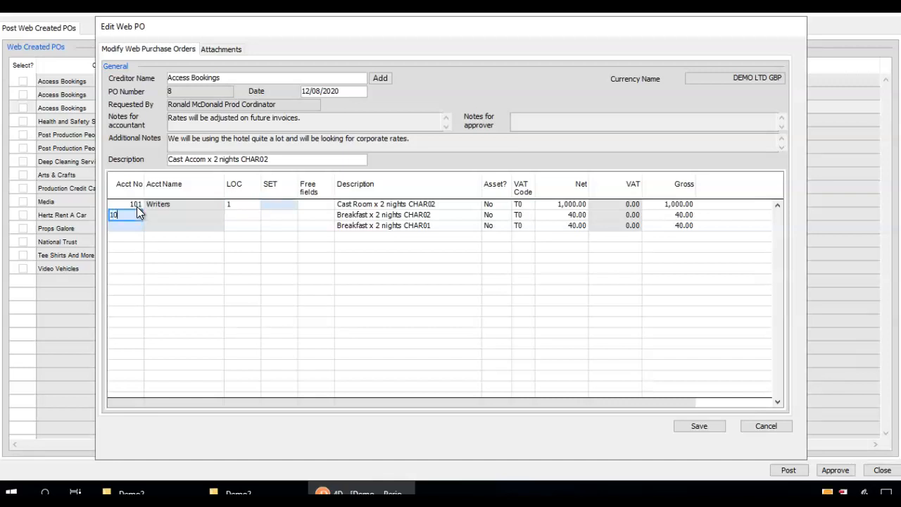
text(01)
key(Tab)
text(1)
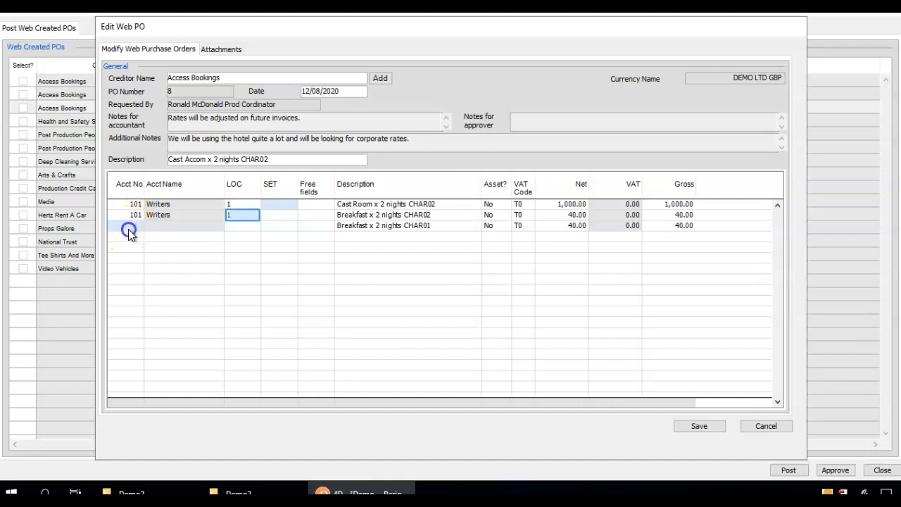
key(Tab)
- Assign account 101 (Writers), LOC 1 and SET 99 to the Breakfast x 2 nights CHAR01 line
click(129, 227)
text(11001)
key(Tab)
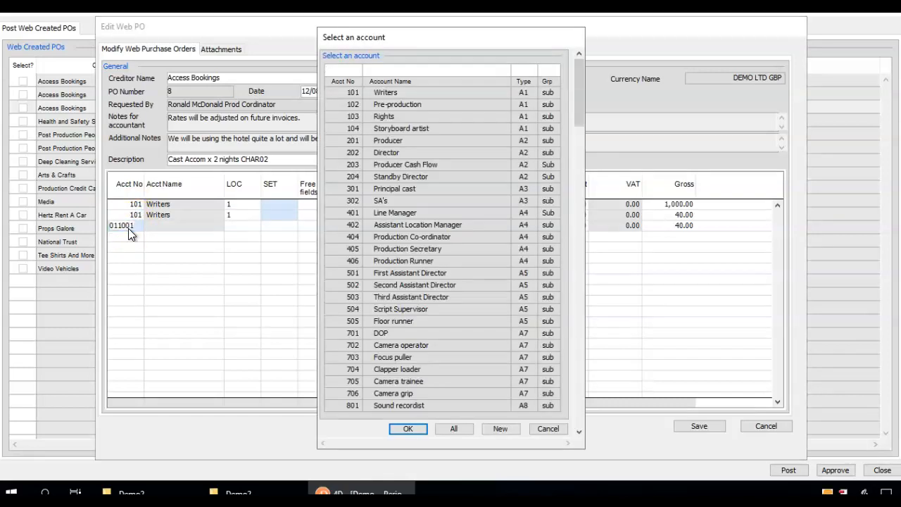
text(101)
key(Return)
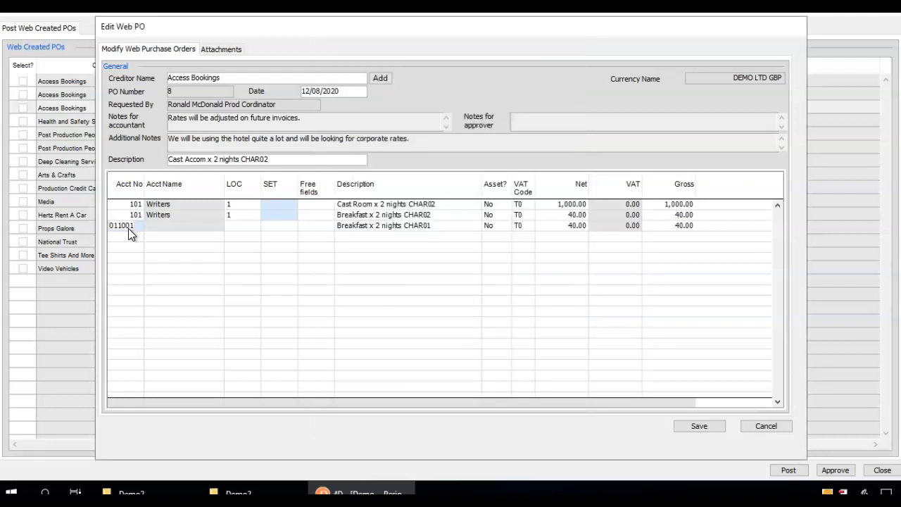
text(1)
key(Tab)
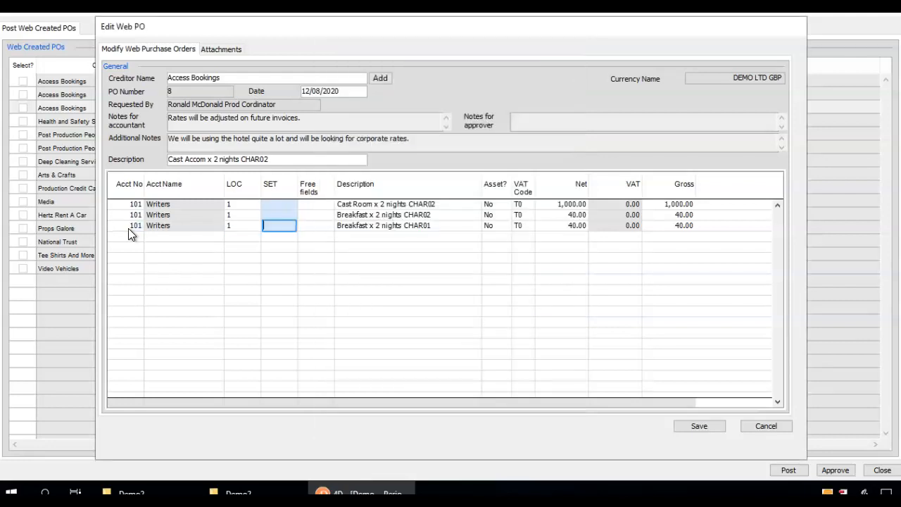
text(?)
key(Return)
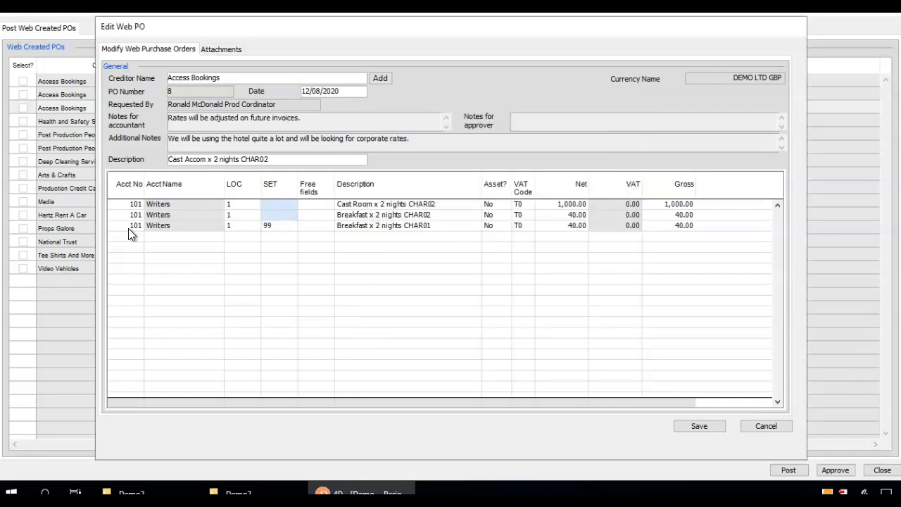
- Leave the CHAR01 line's free fields empty and save the edited web purchase order
text(?)
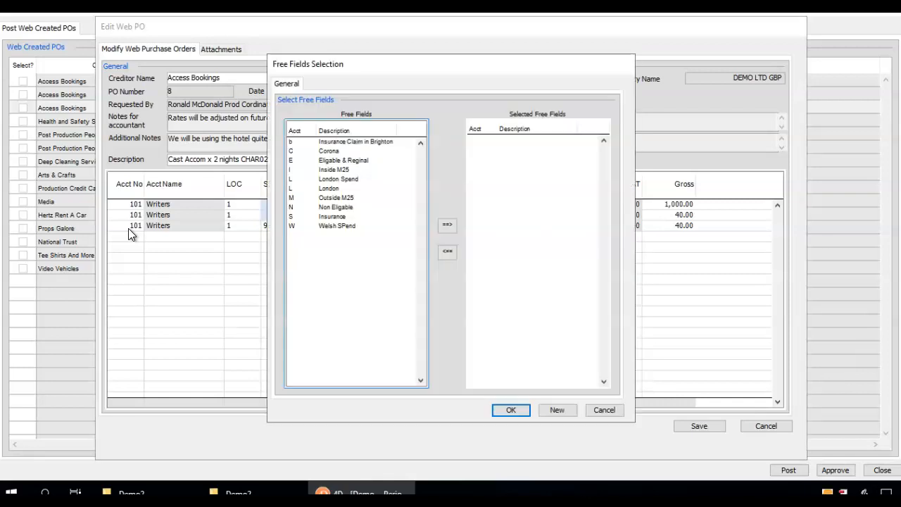
key(Escape)
click(274, 206)
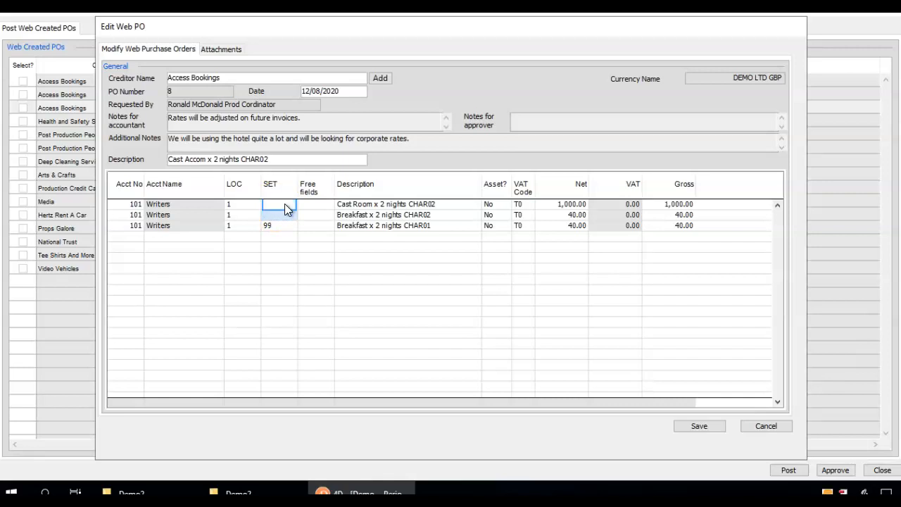
key(Tab)
click(699, 427)
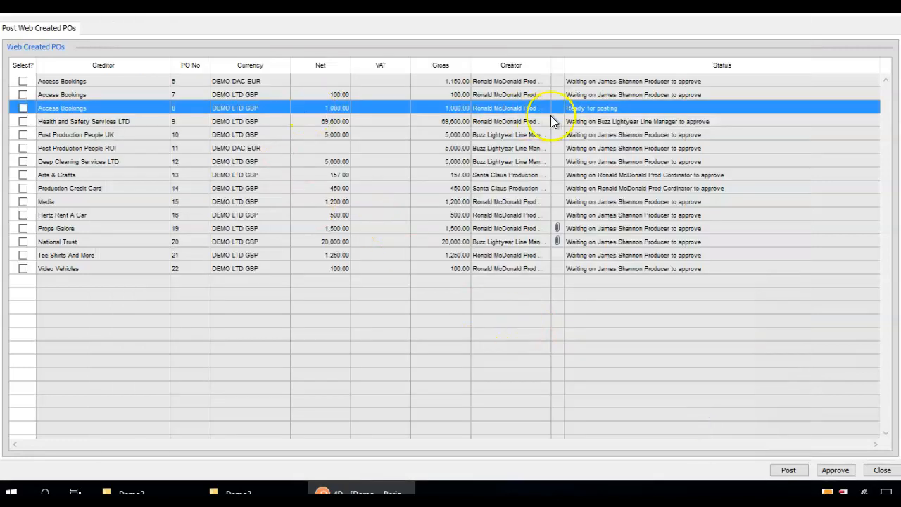
- Select the 1,080.00 Access Bookings order in the list of web created POs and post it
click(23, 107)
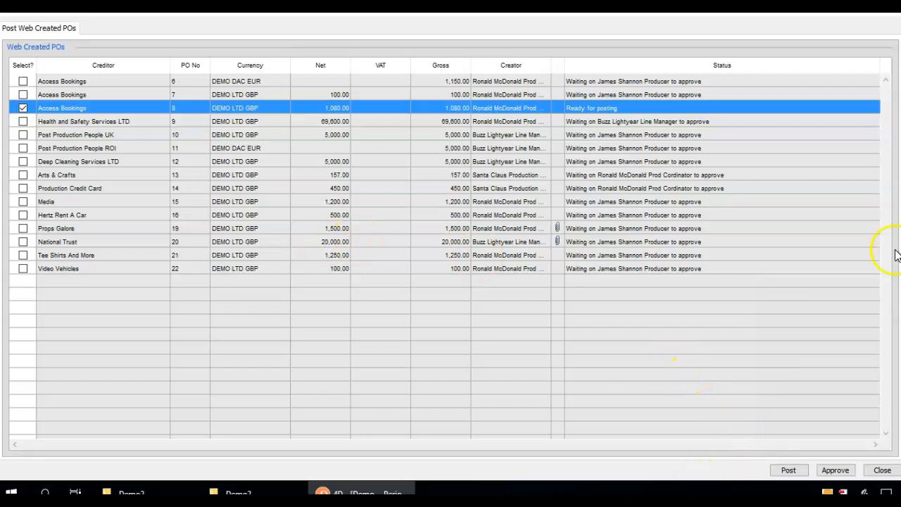
click(786, 470)
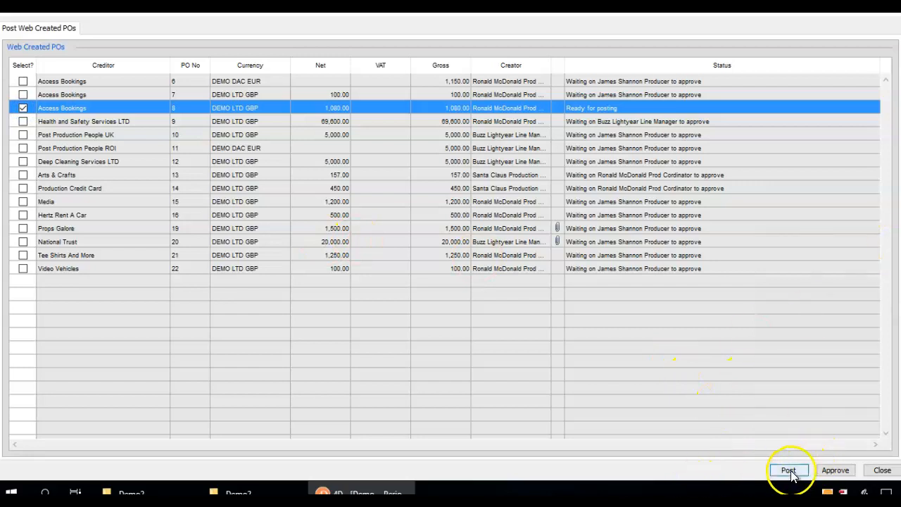
click(32, 459)
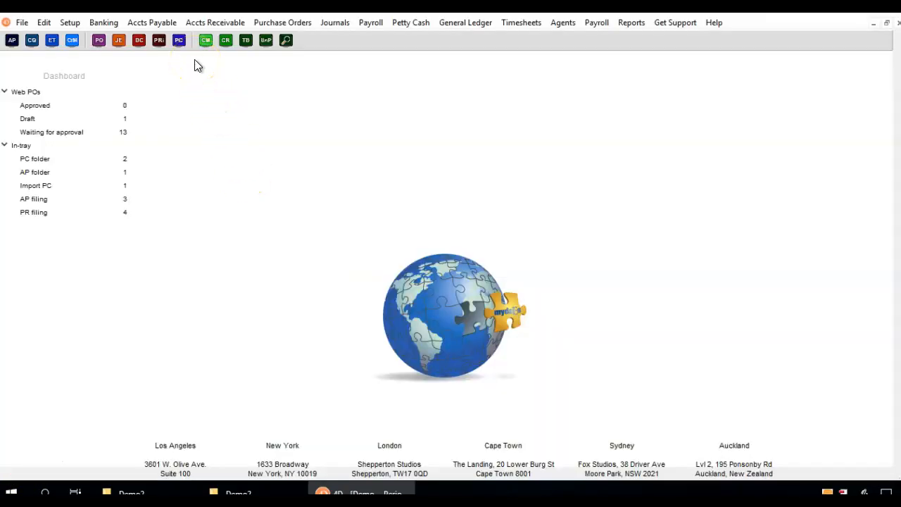
- Start accounts payable invoice entry with payment status Unpaid, taken from the in-tray, in the currency DEMO LTD GBP
click(166, 23)
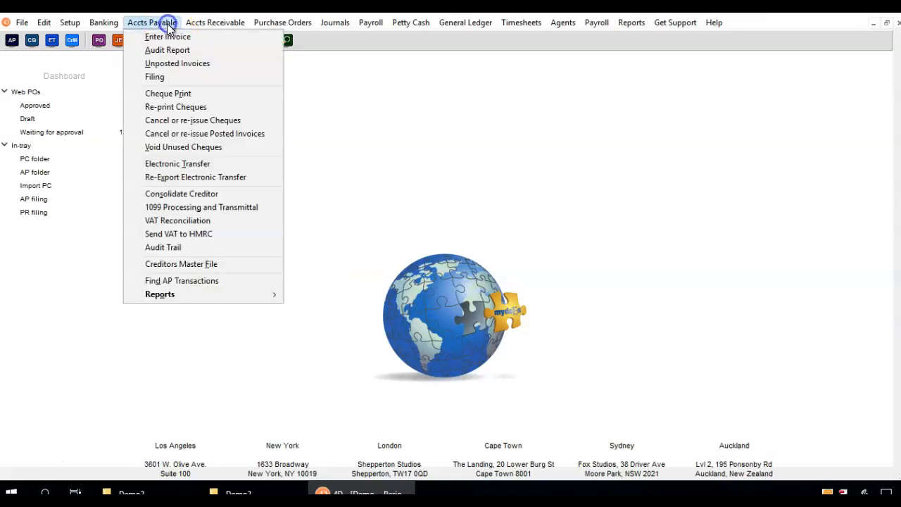
click(168, 38)
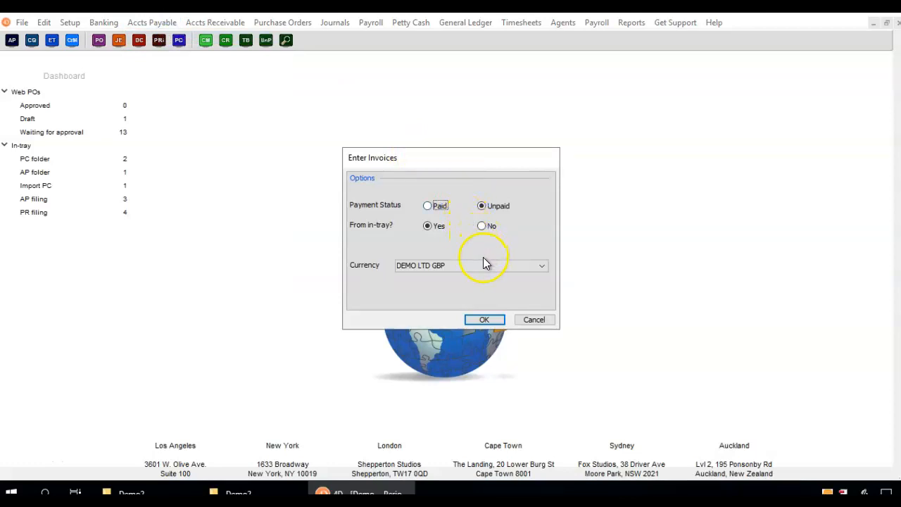
click(437, 207)
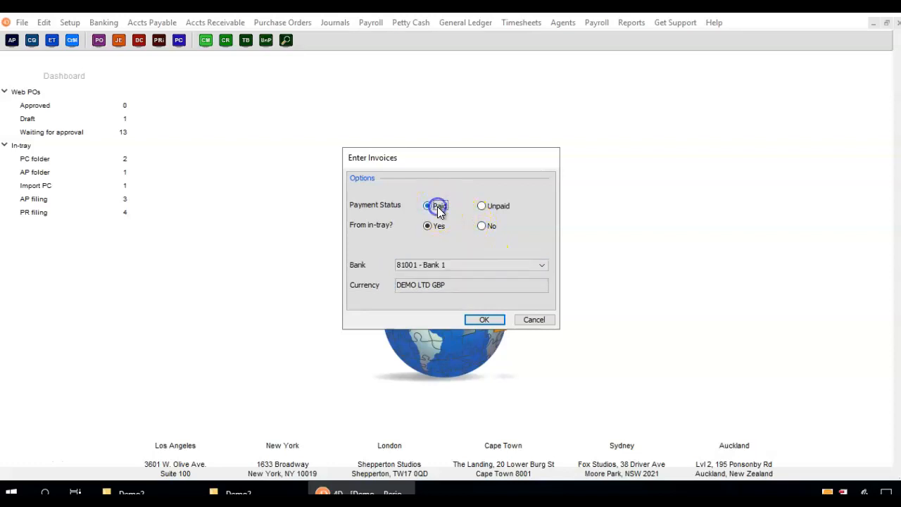
click(482, 206)
click(482, 226)
click(427, 226)
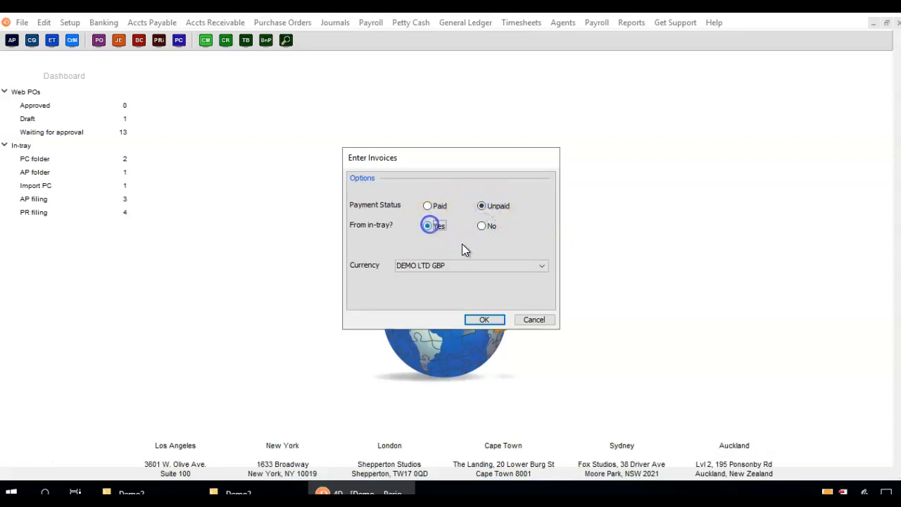
click(491, 270)
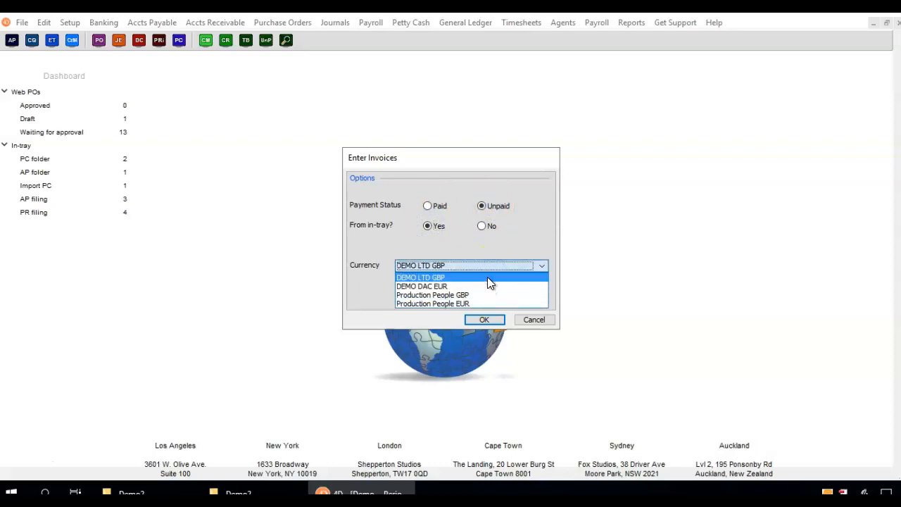
click(507, 244)
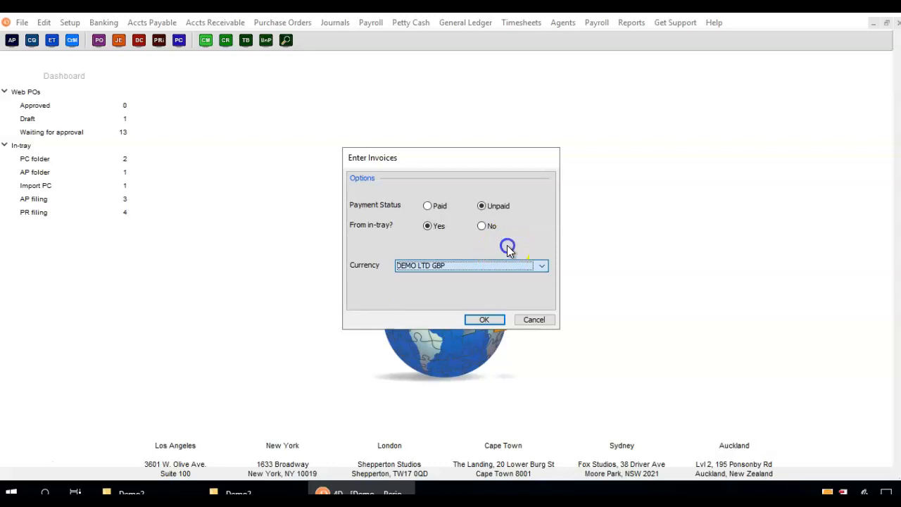
click(490, 318)
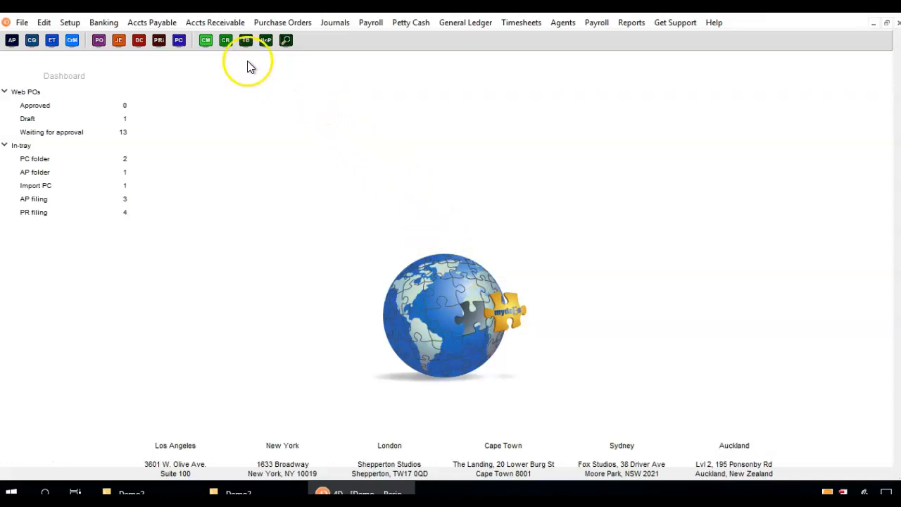
- Start an invoice for creditor Video Vehicles and apply the security line of PO 22 to it
click(169, 22)
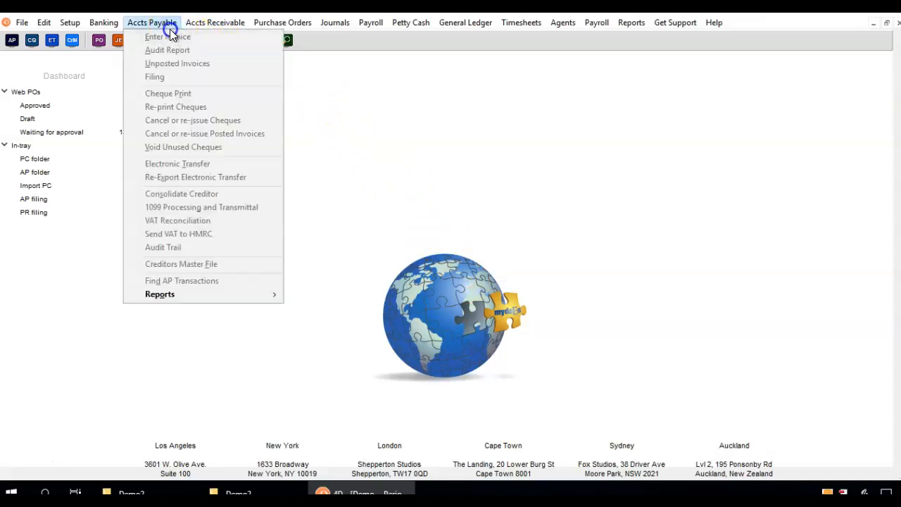
click(170, 24)
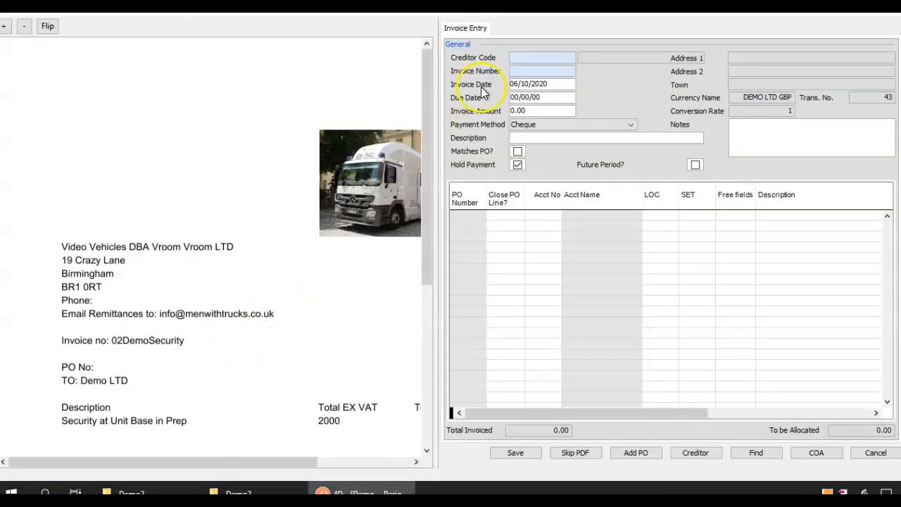
click(520, 59)
text(video)
key(Tab)
double_click(374, 179)
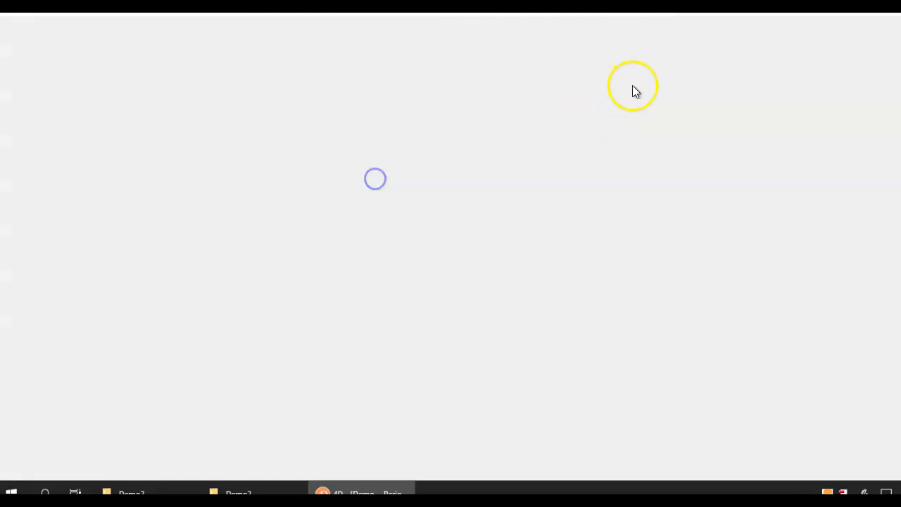
click(274, 87)
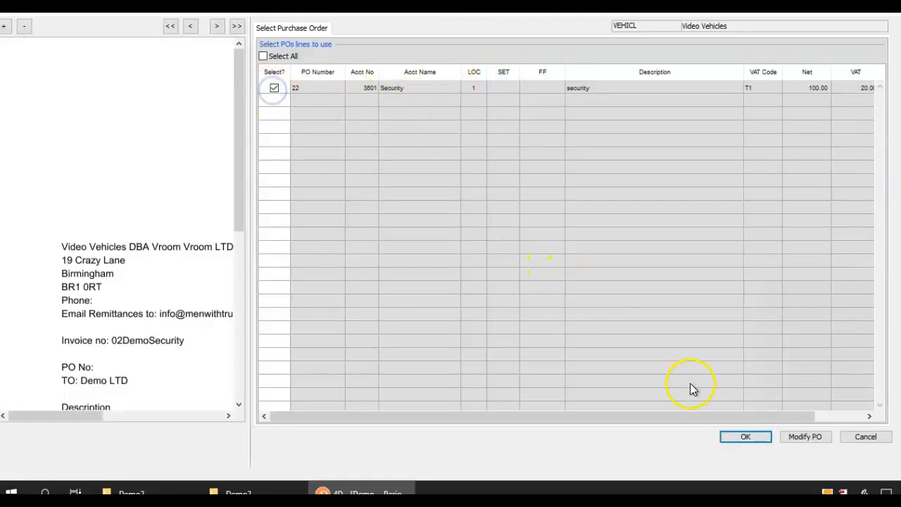
click(739, 435)
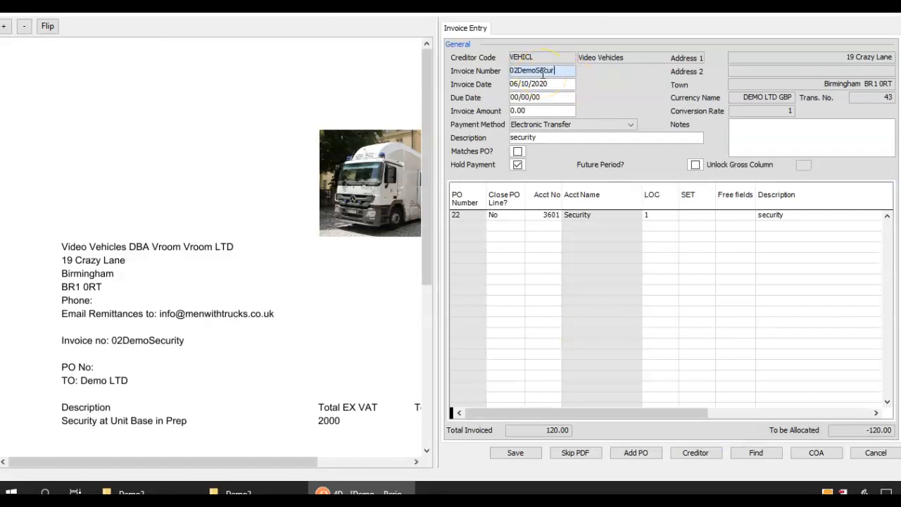
- Give the invoice number 02DemoSecurity, mark it as matching the PO, and set the invoice amount to 2,400.00
key(Tab)
click(518, 152)
click(484, 114)
text(2400)
drag(425, 167, 420, 216)
key(Tab)
key(Tab)
key(Tab)
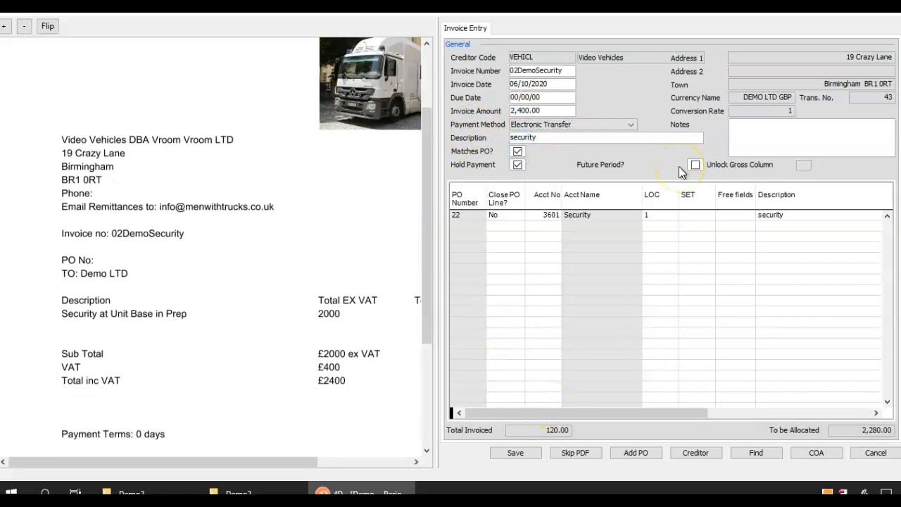
- Set the security line's net amount to the ex-VAT subtotal of 2,000 shown on the invoice document, and save the invoice
drag(619, 415, 787, 415)
click(709, 216)
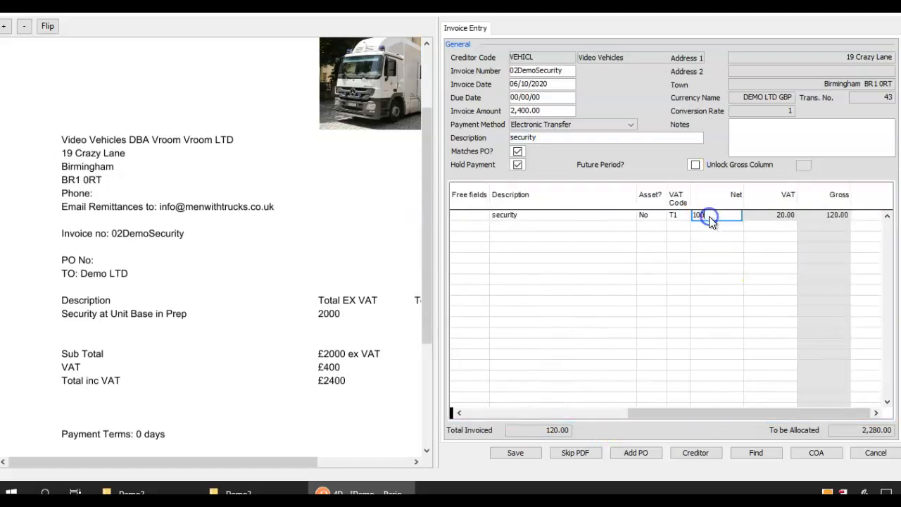
key(BackSpace)
key(BackSpace)
key(BackSpace)
text(2,400)
key(Return)
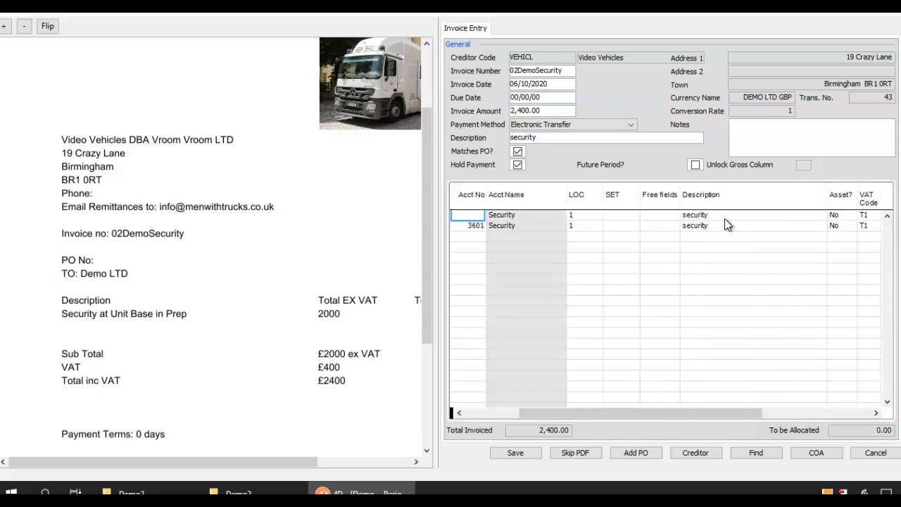
click(520, 454)
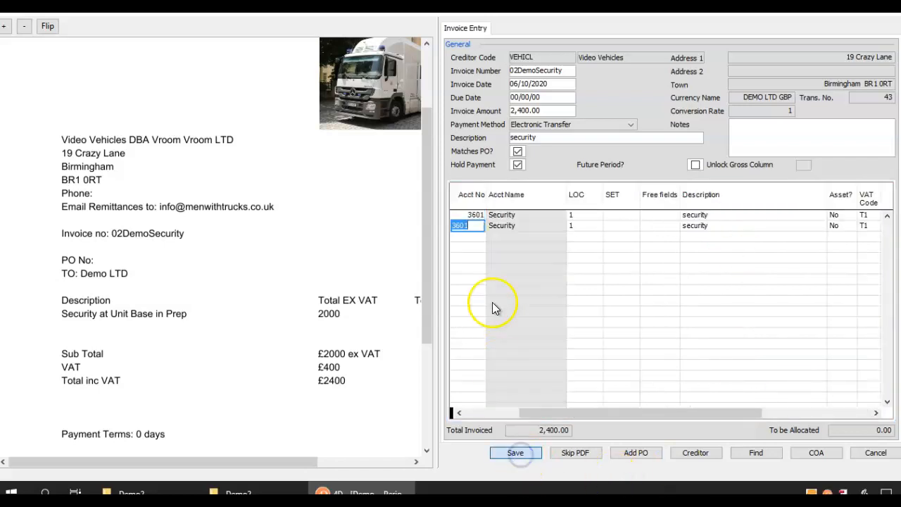
click(561, 289)
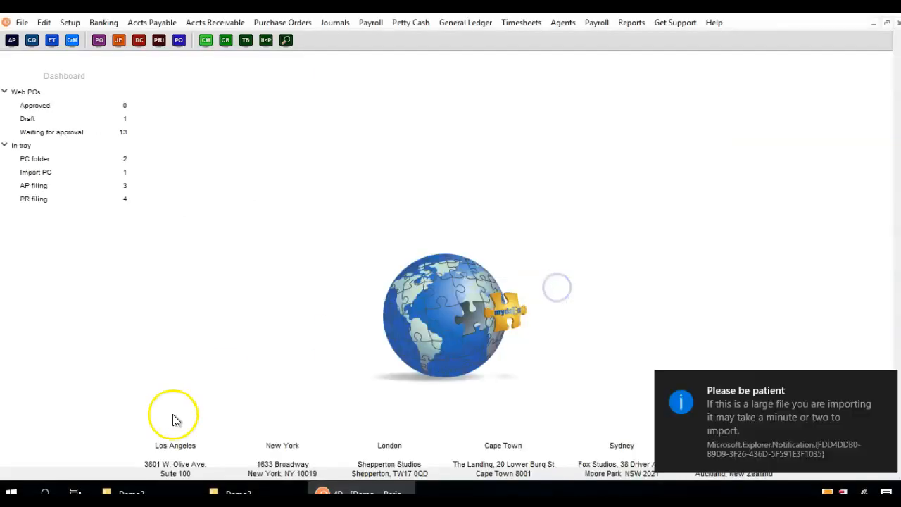
- Select the 2,400.00 Video Vehicles invoice among the unposted accounts payable invoices and submit it to the PO approvers
click(167, 23)
click(175, 63)
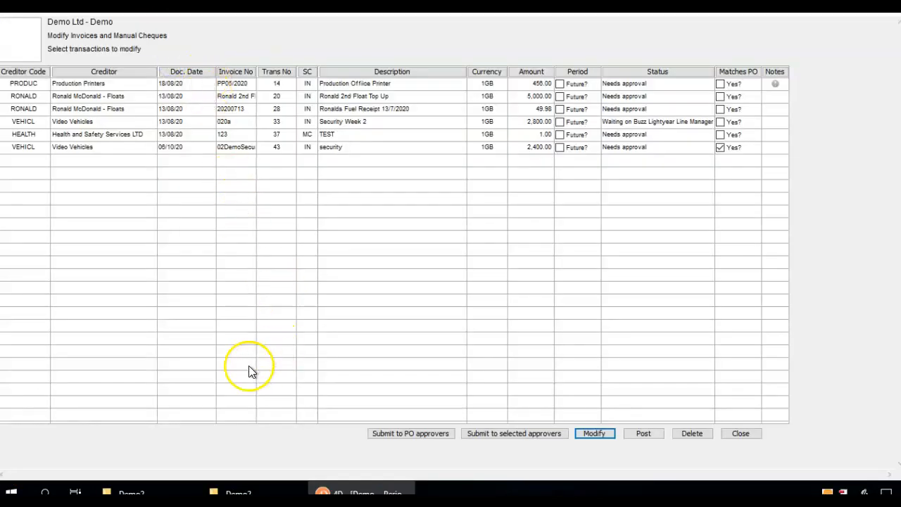
click(33, 464)
click(342, 150)
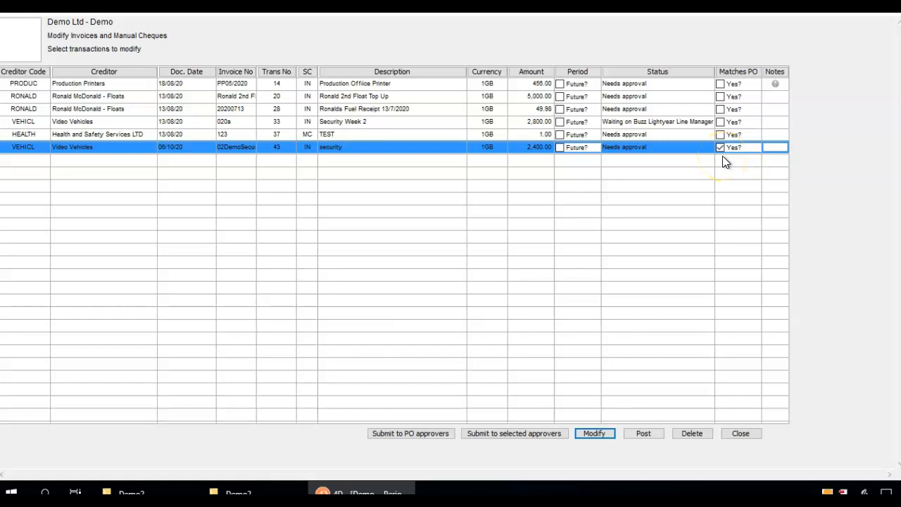
click(689, 166)
click(671, 153)
click(435, 433)
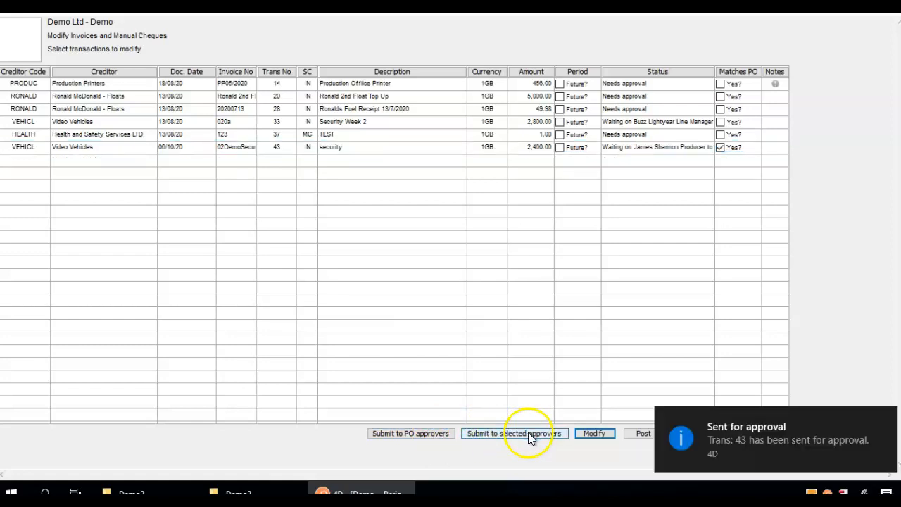
- Try to submit the Health and Safety Services LTD TEST transaction for approval, with the producer as selected approver
click(470, 134)
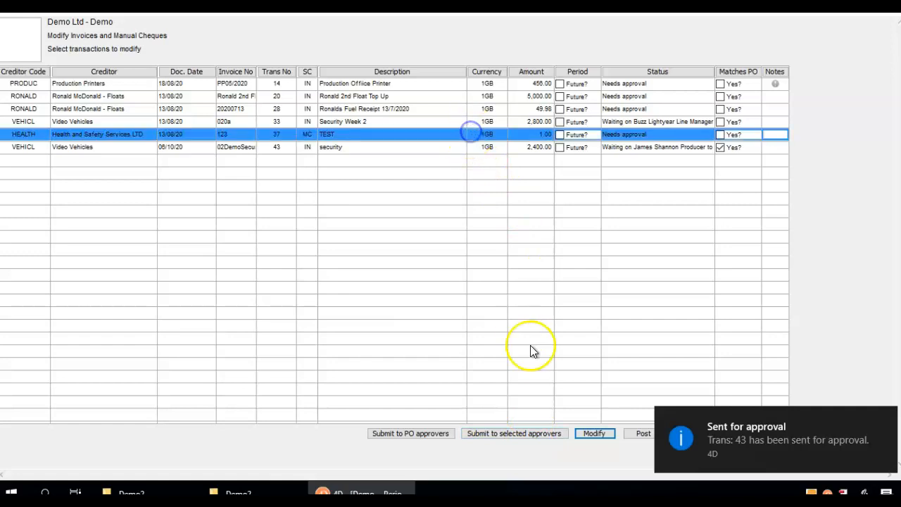
click(525, 432)
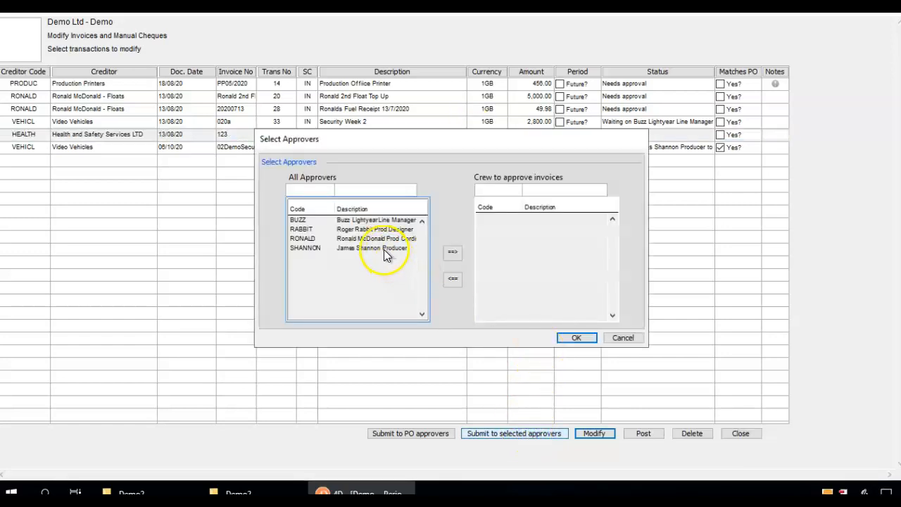
click(384, 247)
click(451, 254)
click(575, 337)
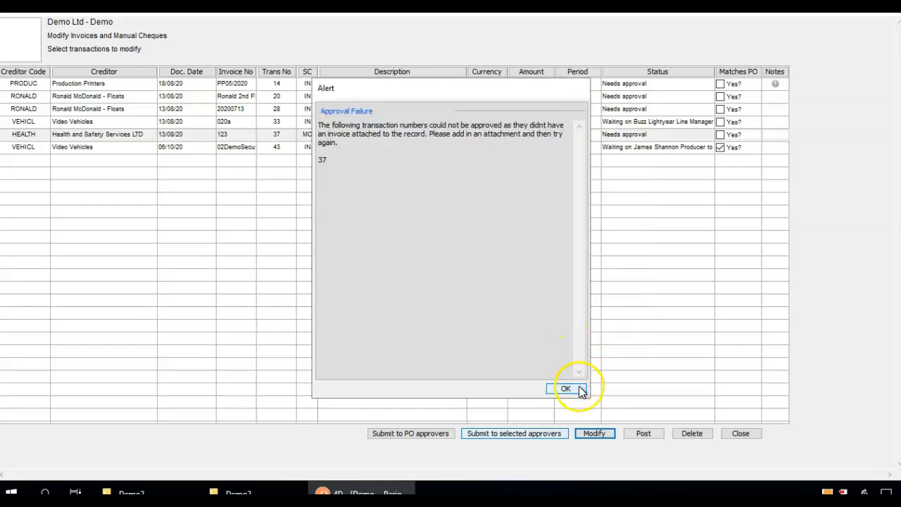
click(566, 388)
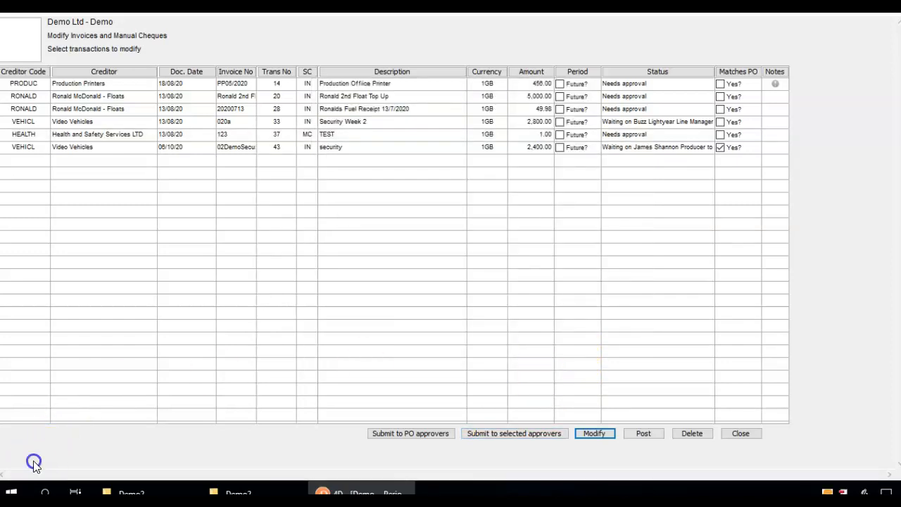
click(453, 252)
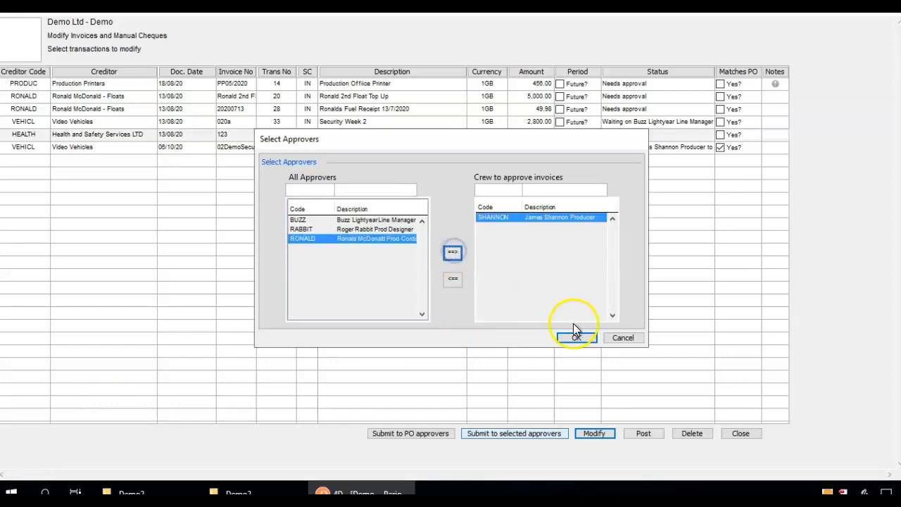
click(575, 337)
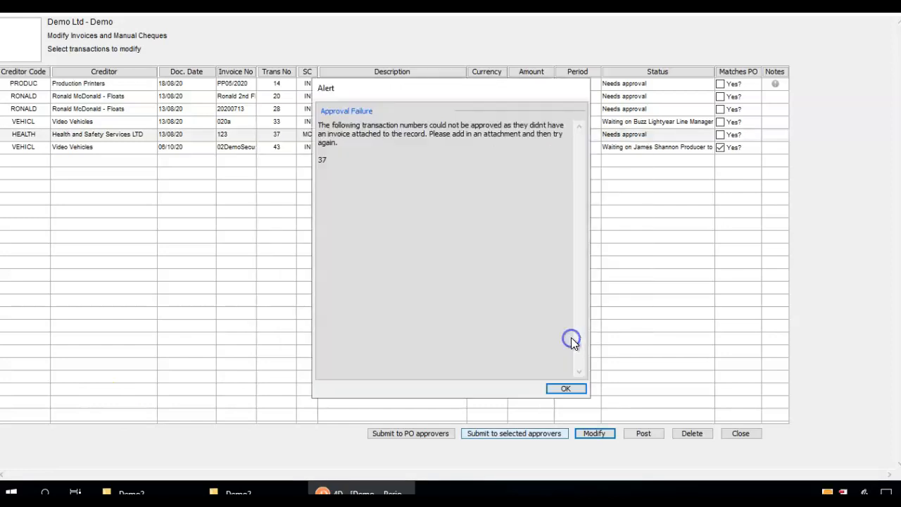
click(566, 388)
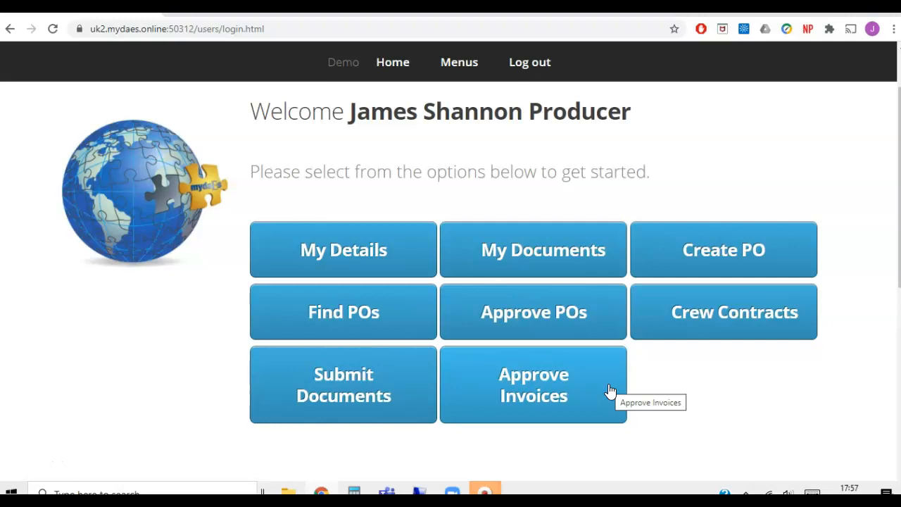
- In the mydaEs web portal, approve all invoices waiting for the producer's approval
click(610, 391)
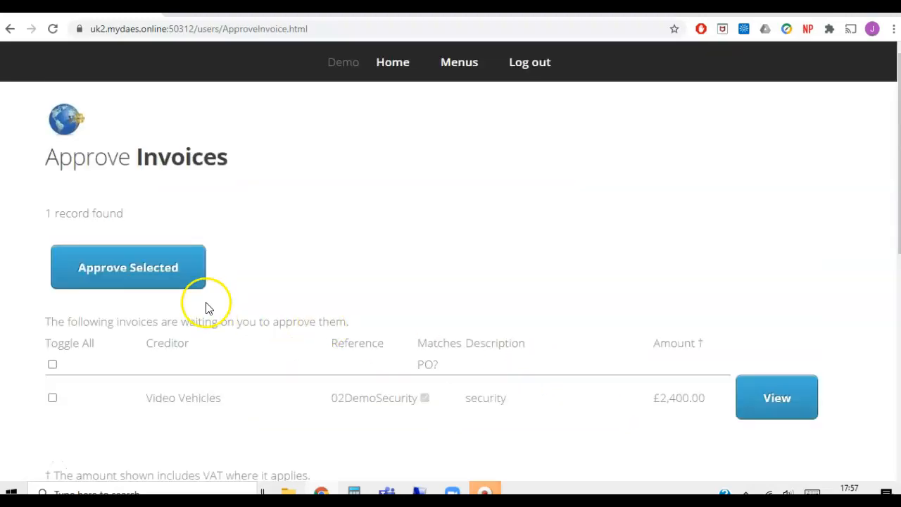
click(52, 364)
scroll(52, 366, down, 1)
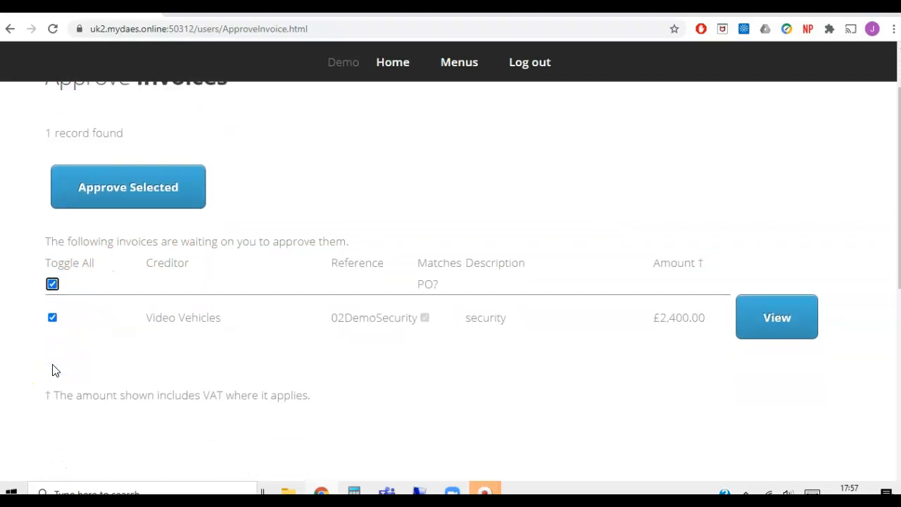
click(192, 201)
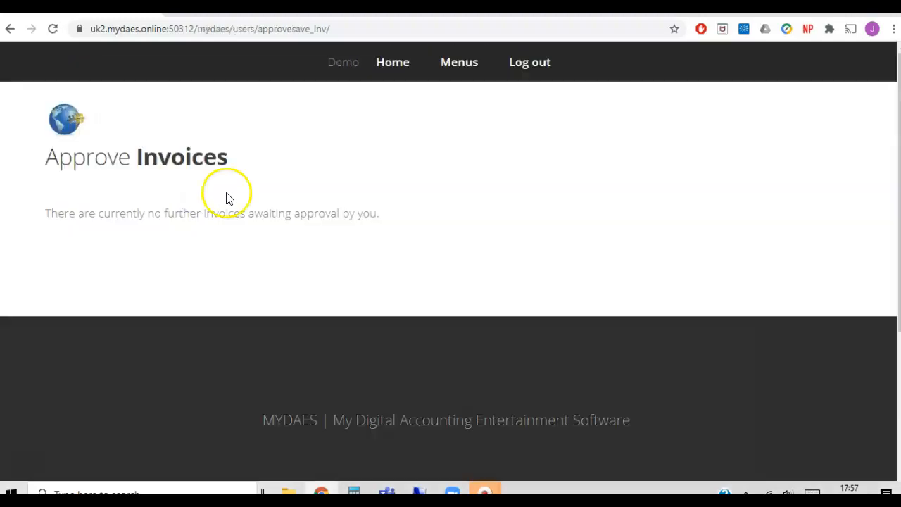
- Switch back to the mydaEs desktop application and post the approved 2,400.00 Video Vehicles invoice to the general ledger
key(alt+Tab)
double_click(432, 251)
click(563, 280)
click(455, 149)
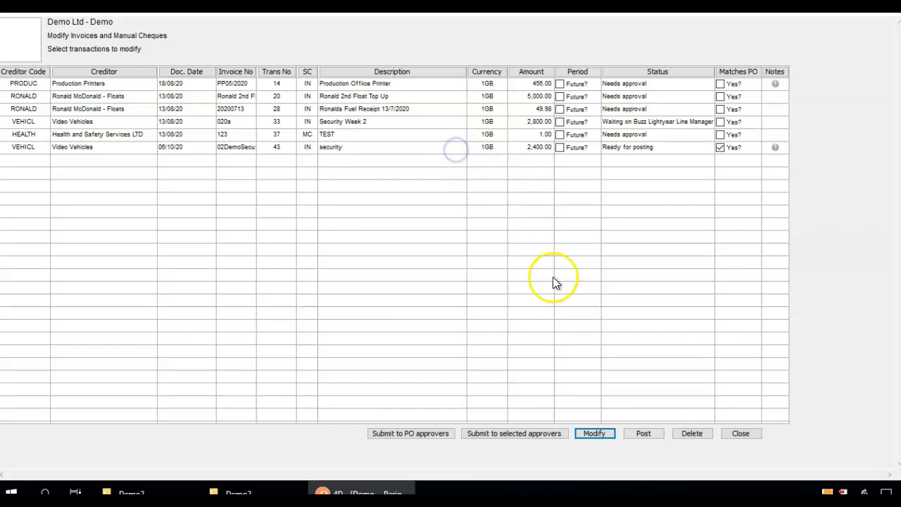
click(454, 150)
click(646, 433)
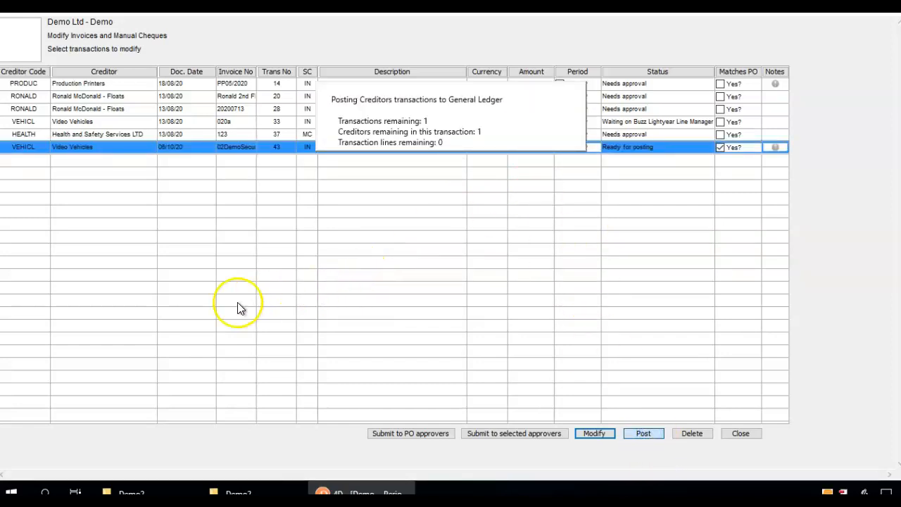
click(31, 464)
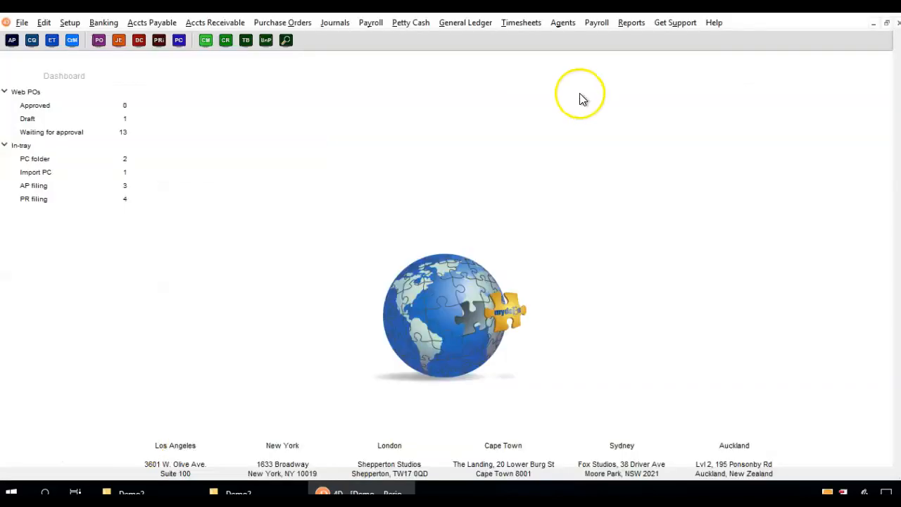
- Start a petty cash import from the in-tray in the currency DEMO LTD GBP
click(418, 23)
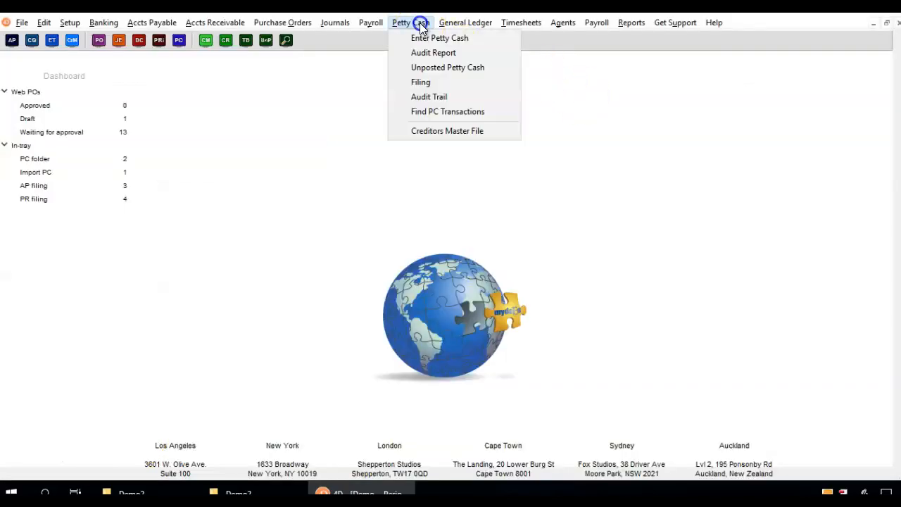
click(421, 38)
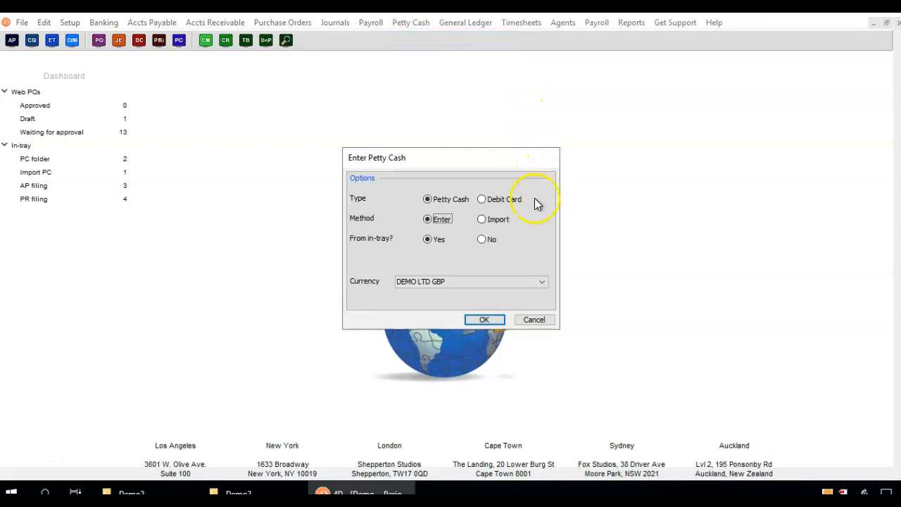
click(484, 220)
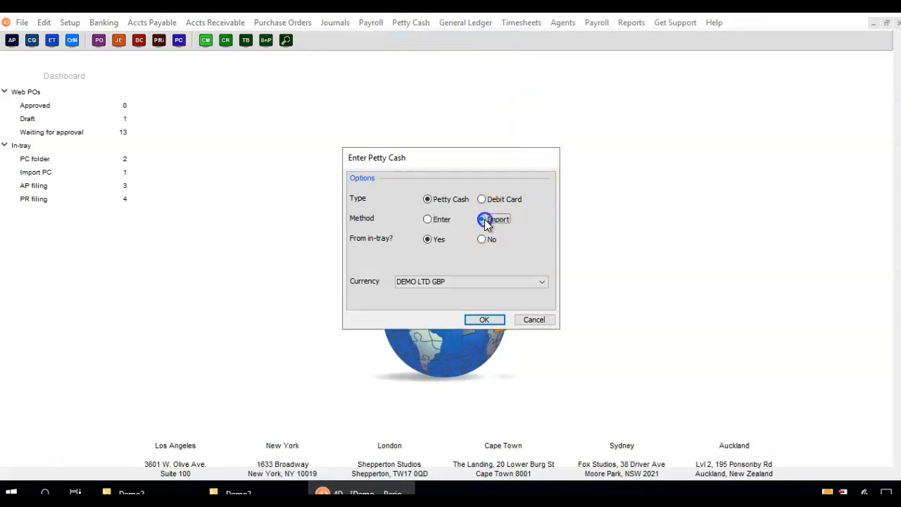
click(439, 220)
click(482, 239)
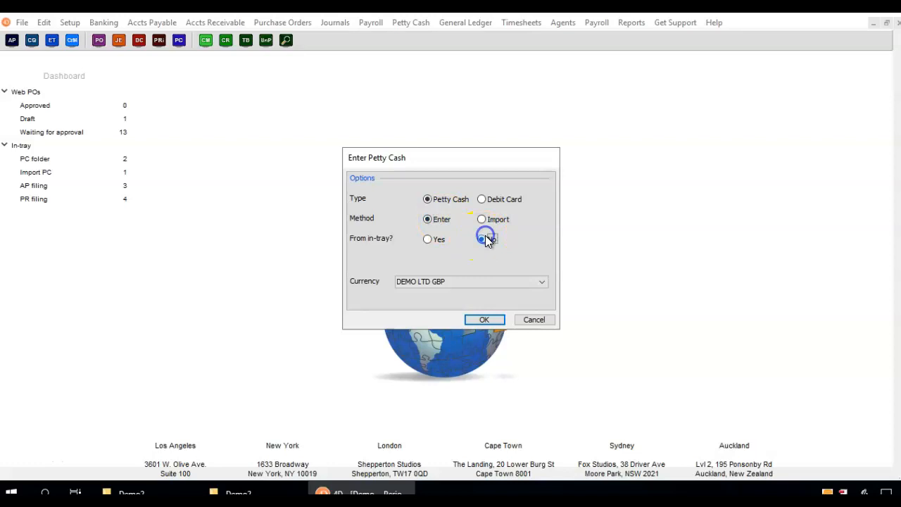
click(431, 240)
click(479, 282)
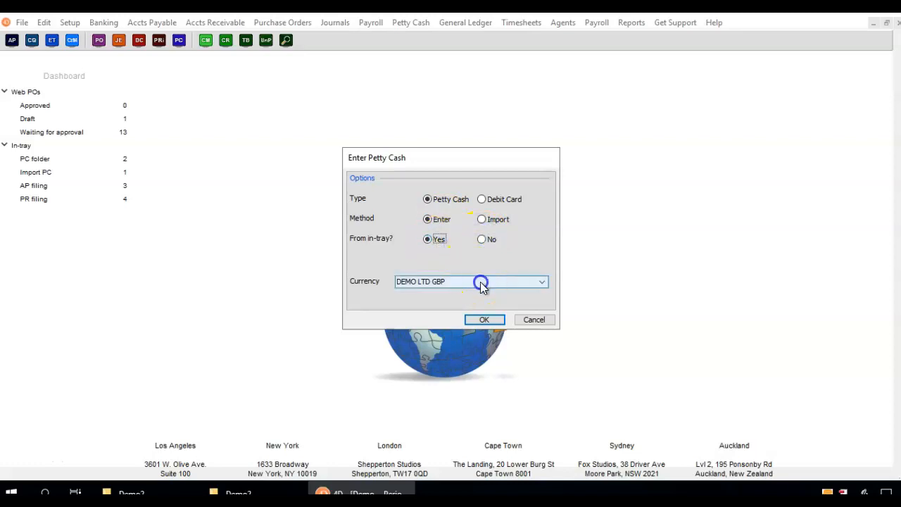
click(480, 280)
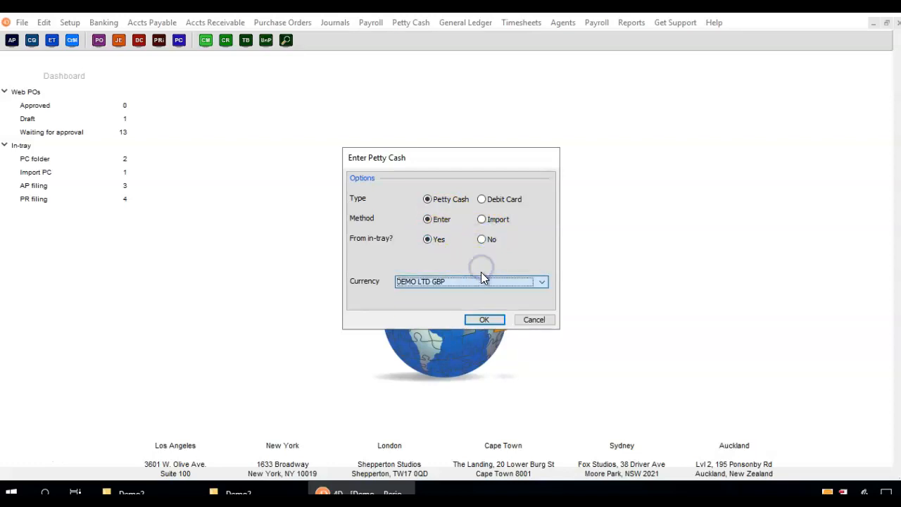
click(34, 469)
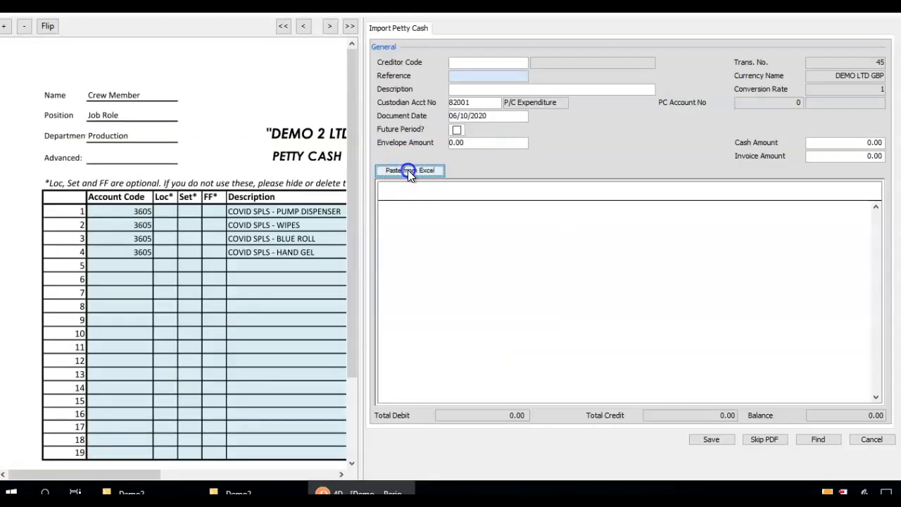
- Paste the petty cash lines from Excel and set the invoice amount to 100.00
click(407, 170)
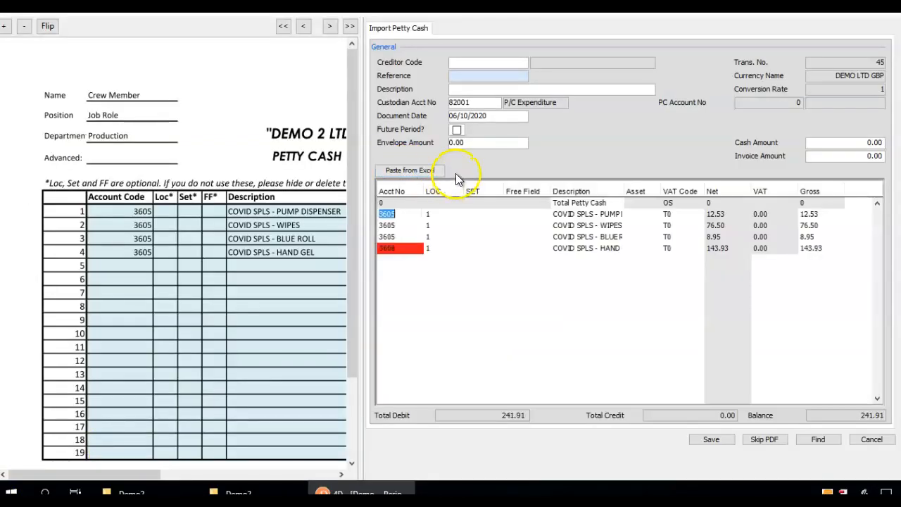
click(837, 155)
text(100.00)
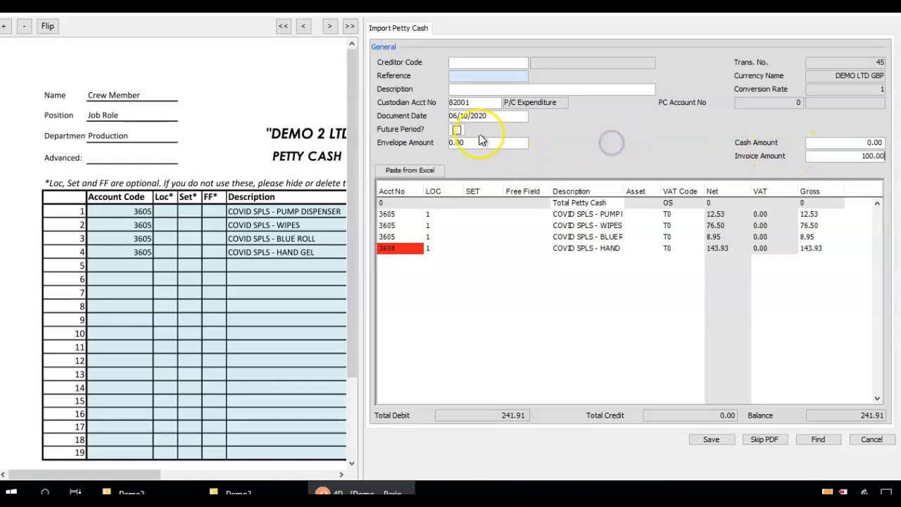
- Correct the account number of the COVID SPLS - HAND GEL line to 3605
click(406, 251)
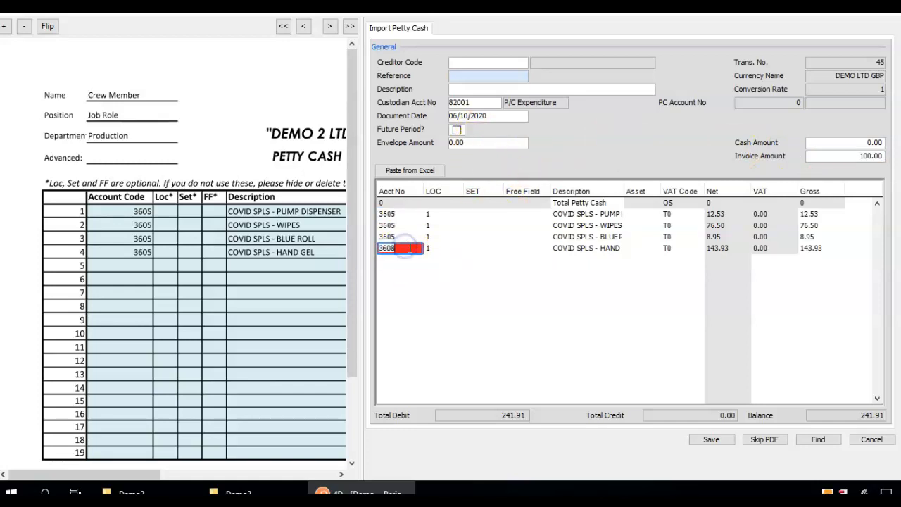
key(BackSpace)
text(5)
key(Tab)
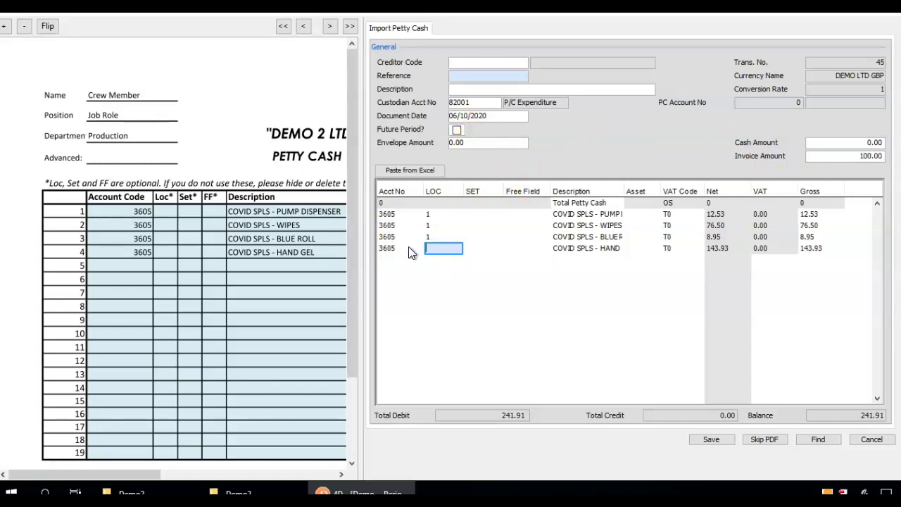
- Enter the float holder's creditor code, the reference PC12345 and the description "Petty Cash Test" for the import
click(473, 60)
text(RONALD)
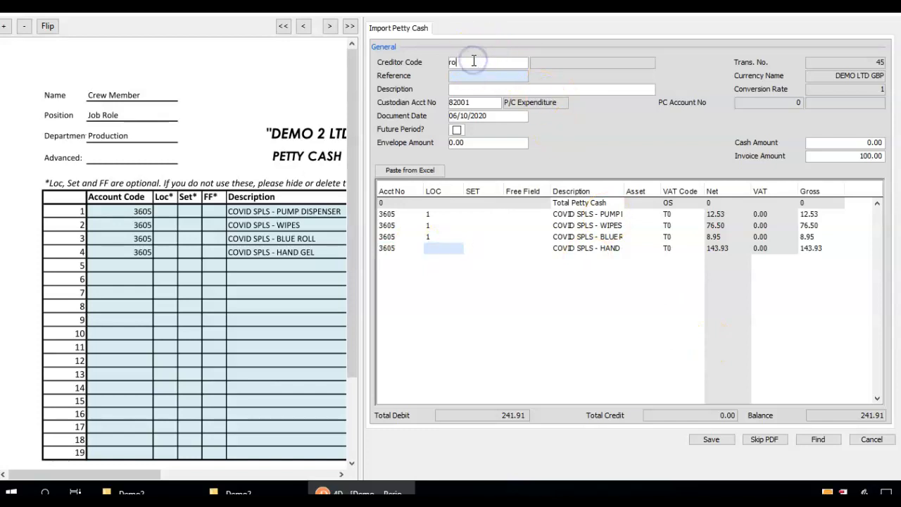
key(Tab)
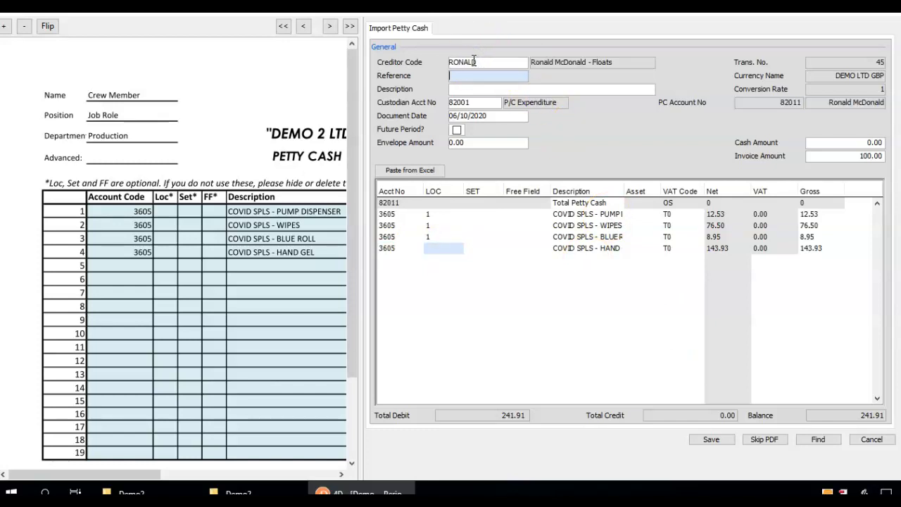
key(Tab)
text(PEtty C)
key(BackSpace)
key(BackSpace)
key(BackSpace)
key(BackSpace)
key(BackSpace)
key(BackSpace)
key(BackSpace)
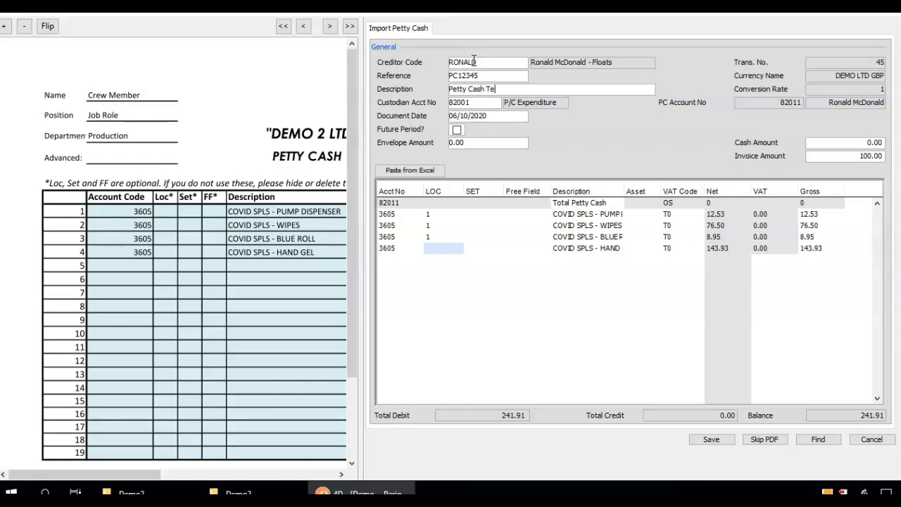
- Set the petty cash envelope amount to 241.91
drag(480, 142, 380, 137)
text(241.91)
key(Tab)
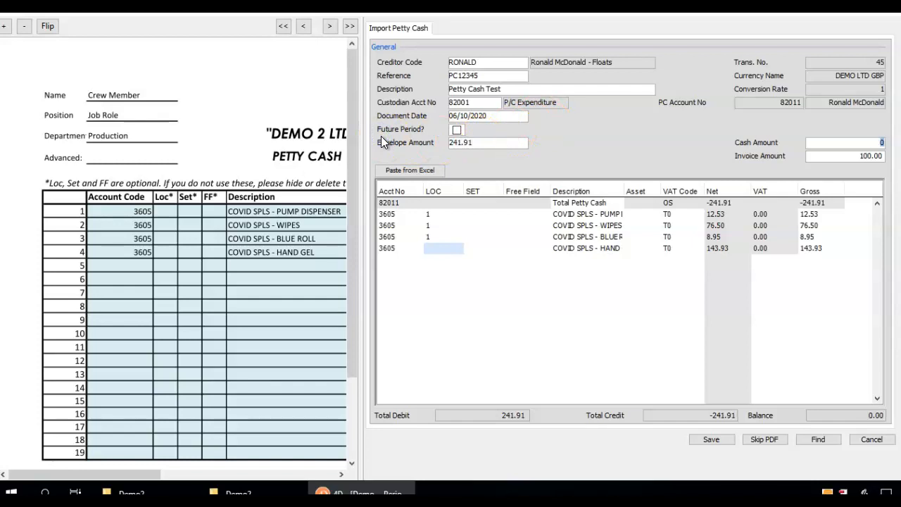
- Set the hand gel line's location to 1 and save the petty cash import
click(444, 252)
text(1)
key(Tab)
click(709, 439)
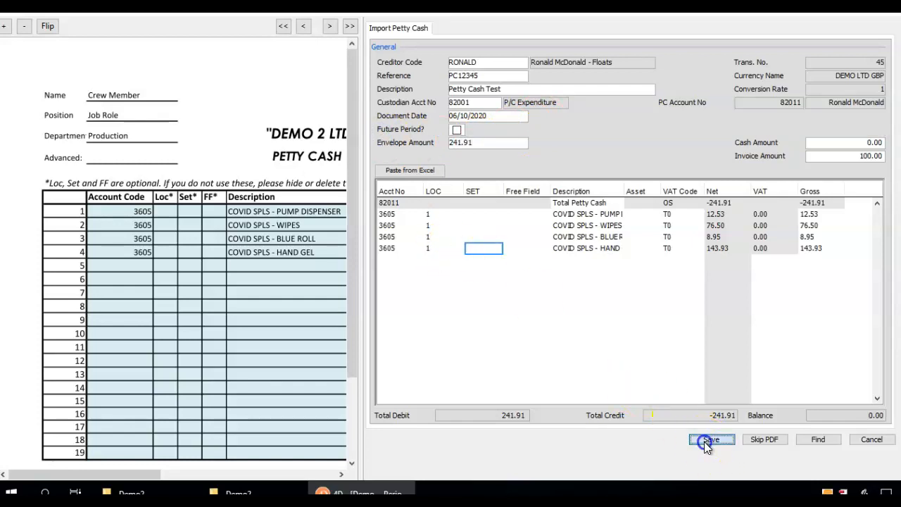
click(566, 290)
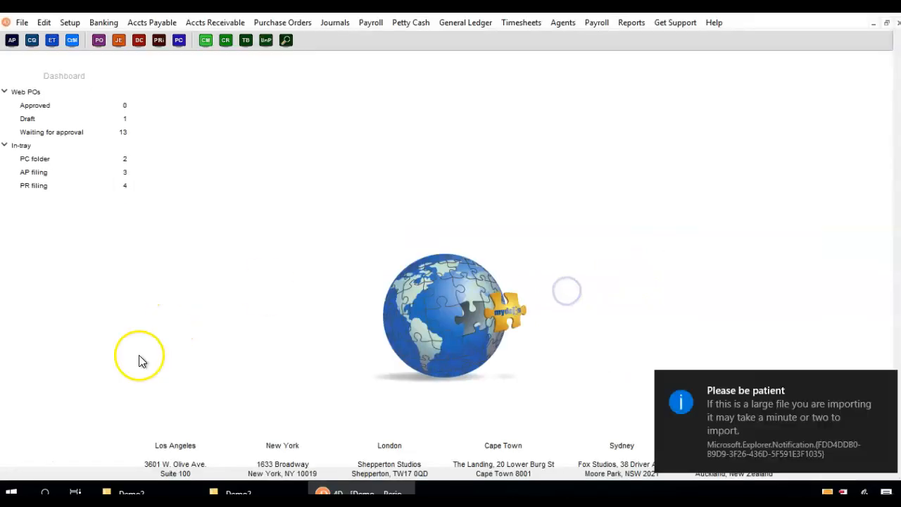
click(35, 463)
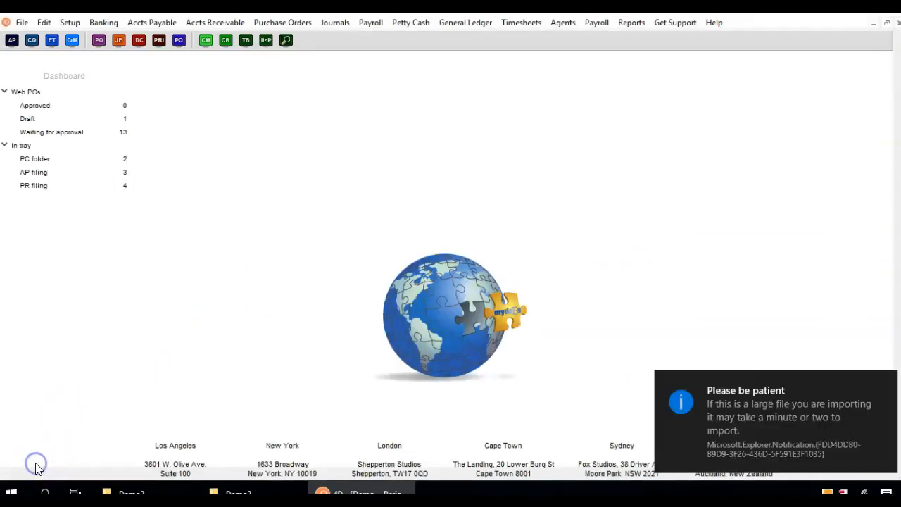
- Open the Cost Manager for DEMO LTD GBP with the default format and cost accounts only
click(483, 24)
click(484, 38)
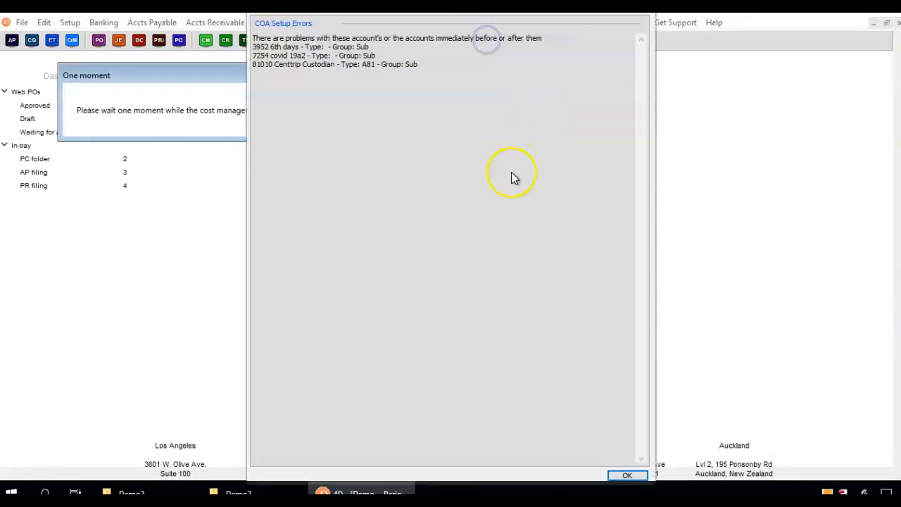
click(609, 473)
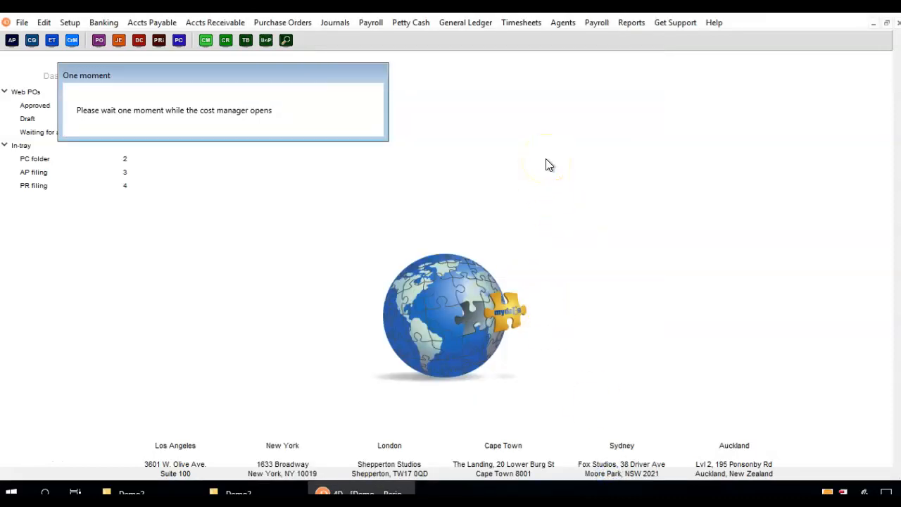
click(567, 278)
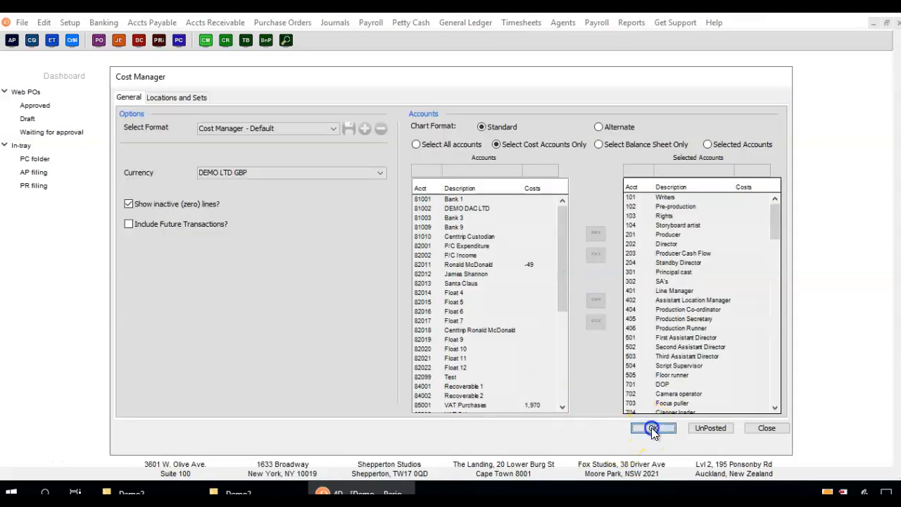
click(651, 427)
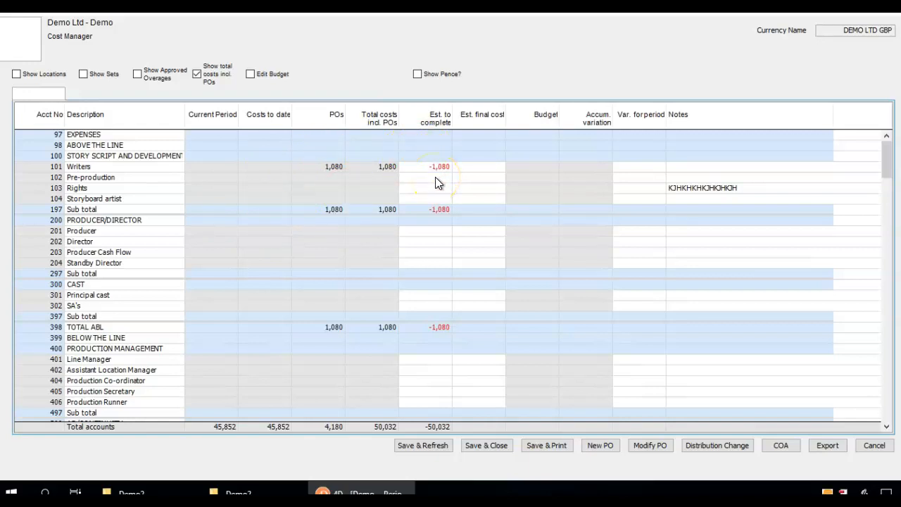
- Set the variance for period of account 101 Writers to 1,080 and add the note "Demo"
click(623, 169)
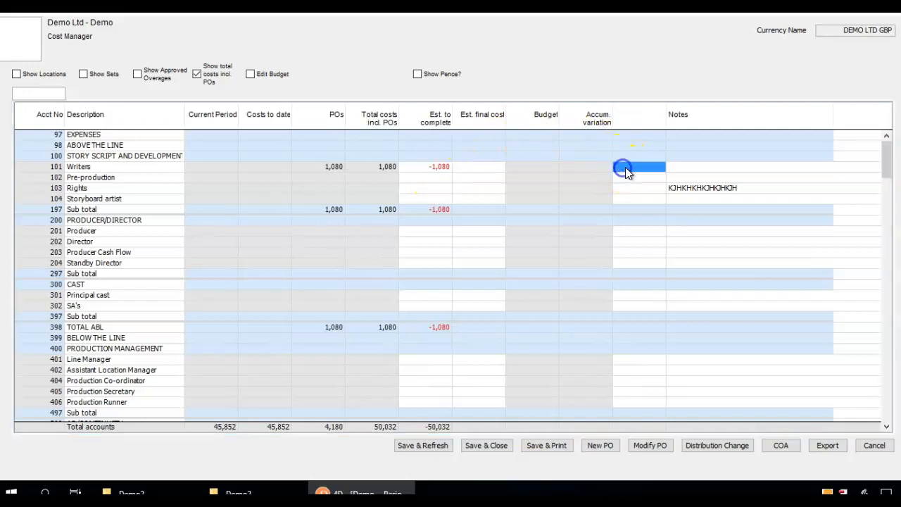
text(0108)
key(Tab)
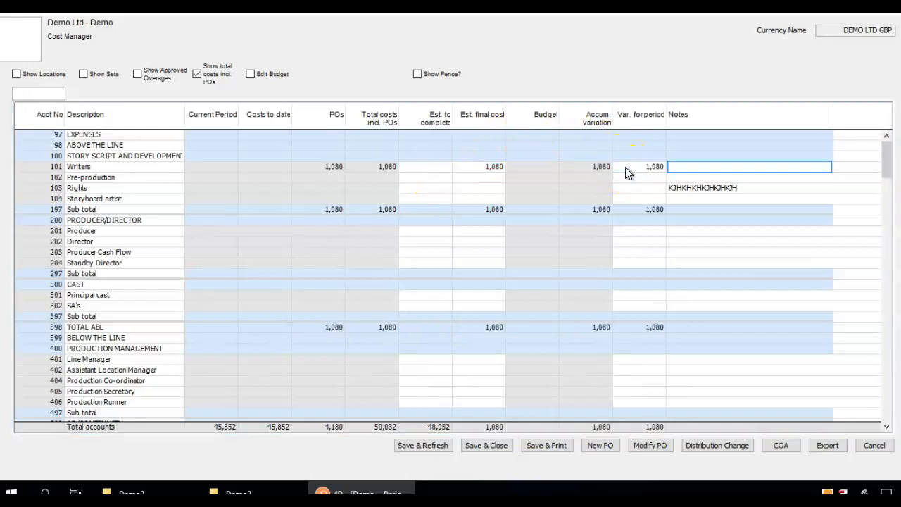
text(Demo)
- Review the purchase order transactions behind account 101 Writers, then close the drill-down
right_click(327, 175)
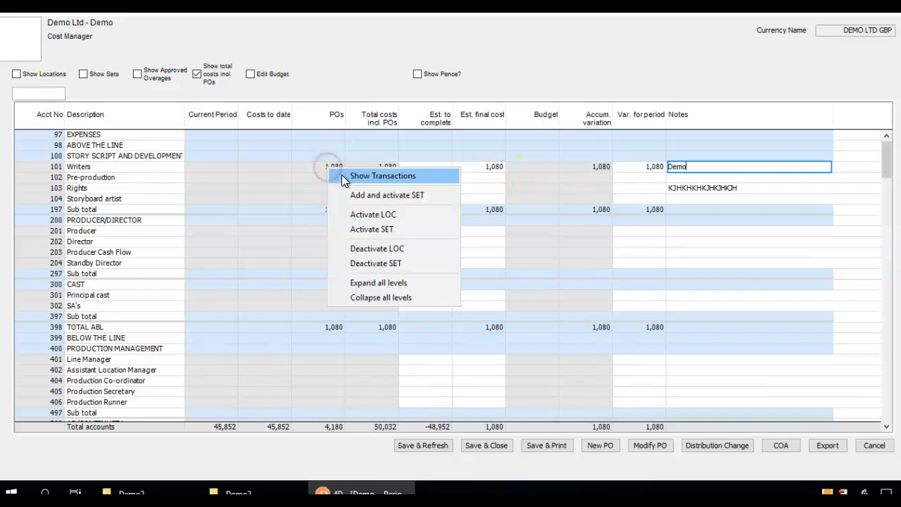
click(345, 176)
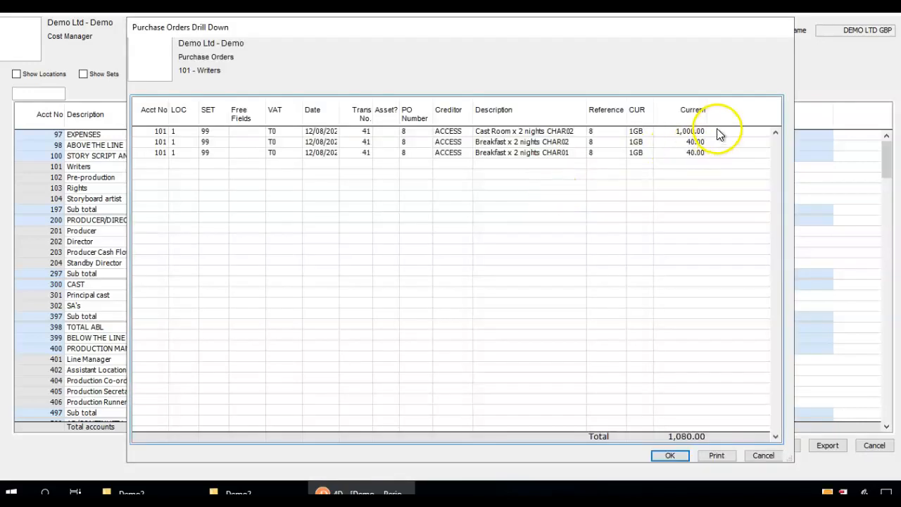
click(668, 457)
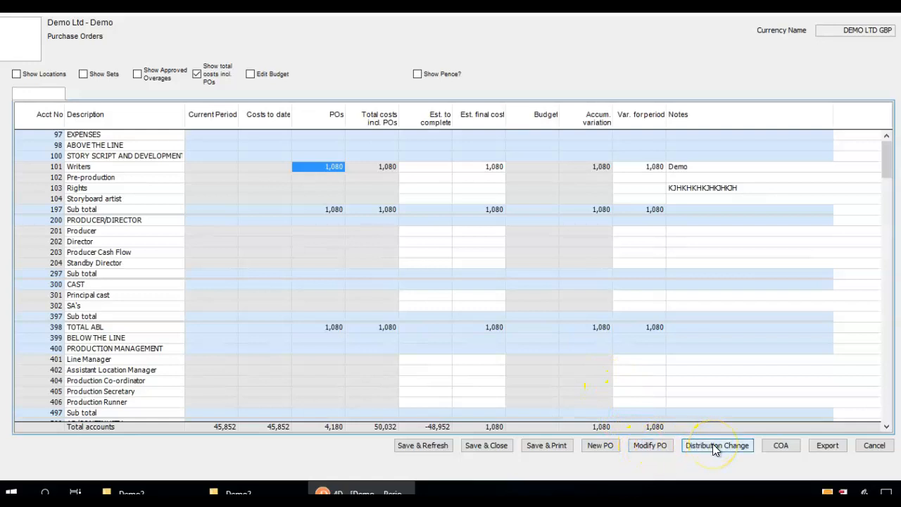
- Save and close the Cost Manager without printing the cost report
click(491, 449)
click(479, 448)
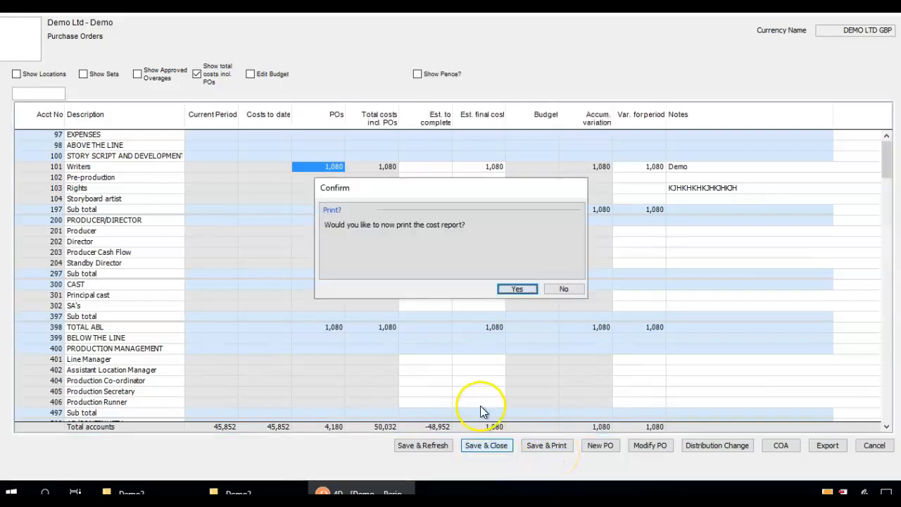
click(565, 287)
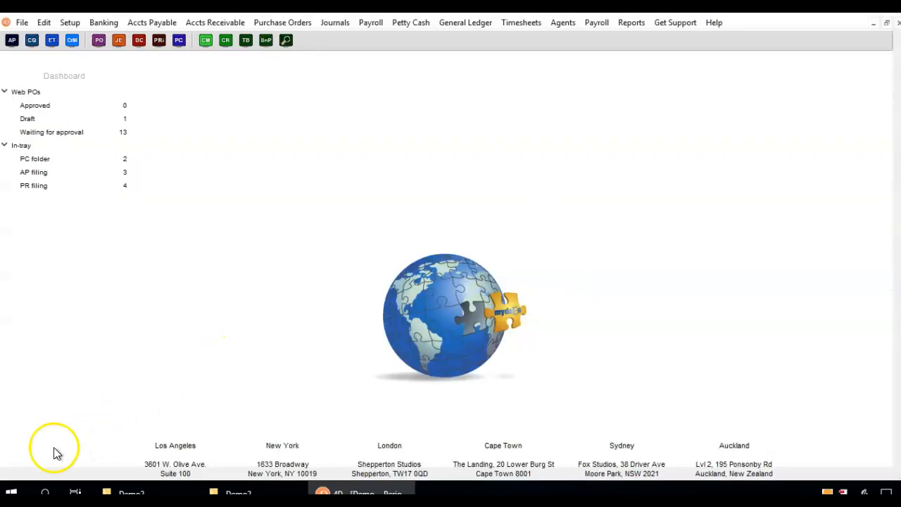
click(139, 465)
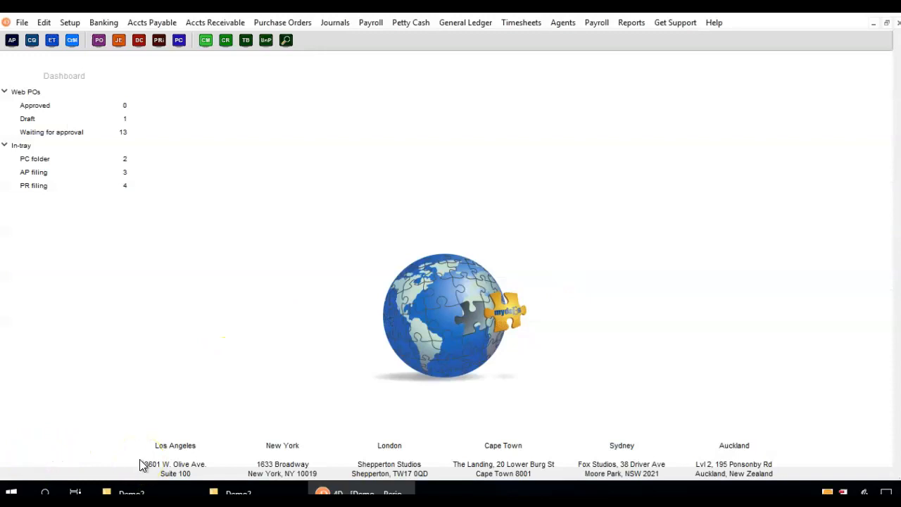
click(33, 470)
click(33, 470)
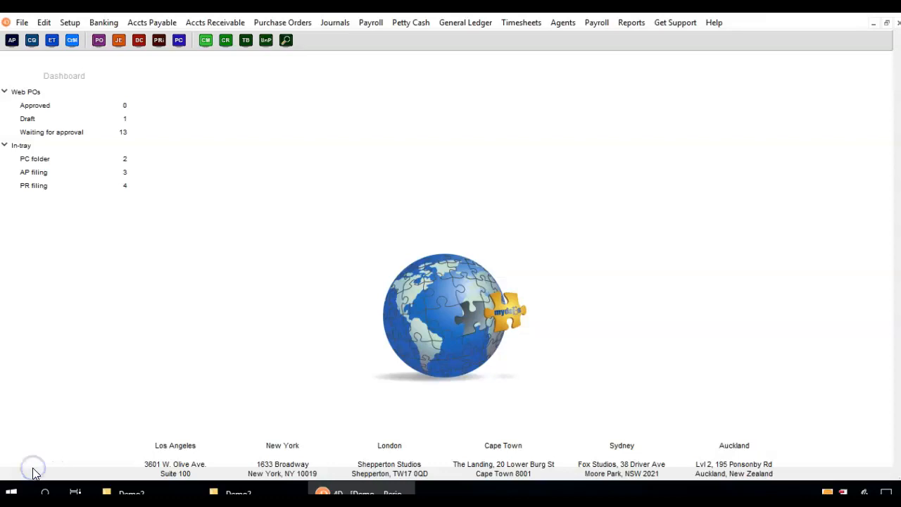